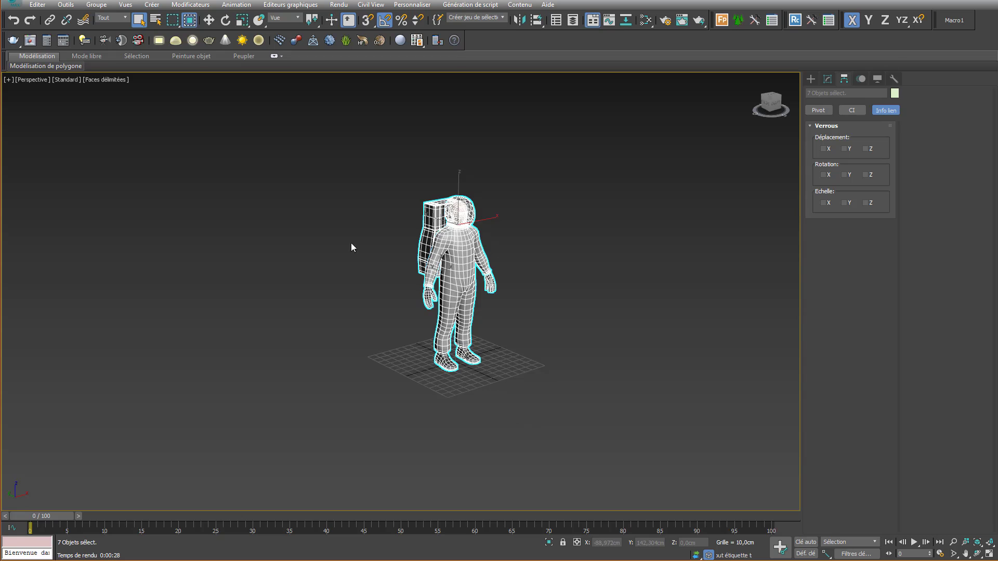
# Step: Send the selected cosmonaut objects to Mudbox as a new scene, discarding the changes in the scene open there
pyautogui.click(17, 7)
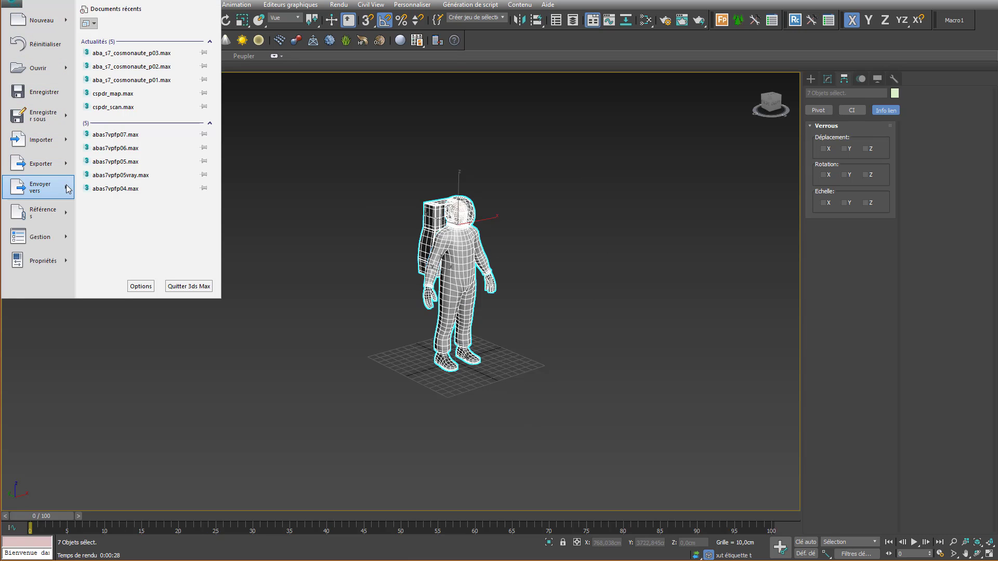
pyautogui.moveTo(66, 187)
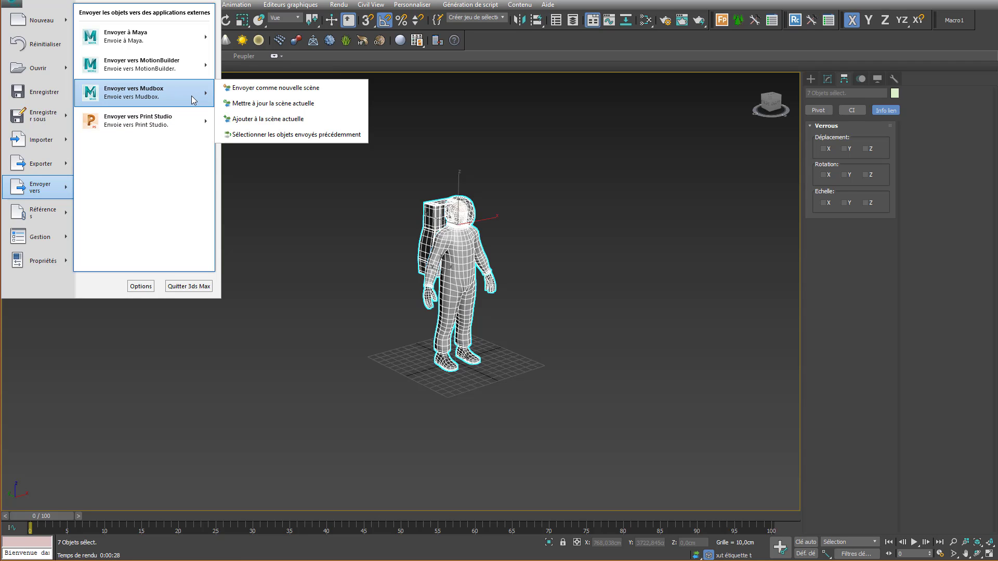
pyautogui.click(289, 88)
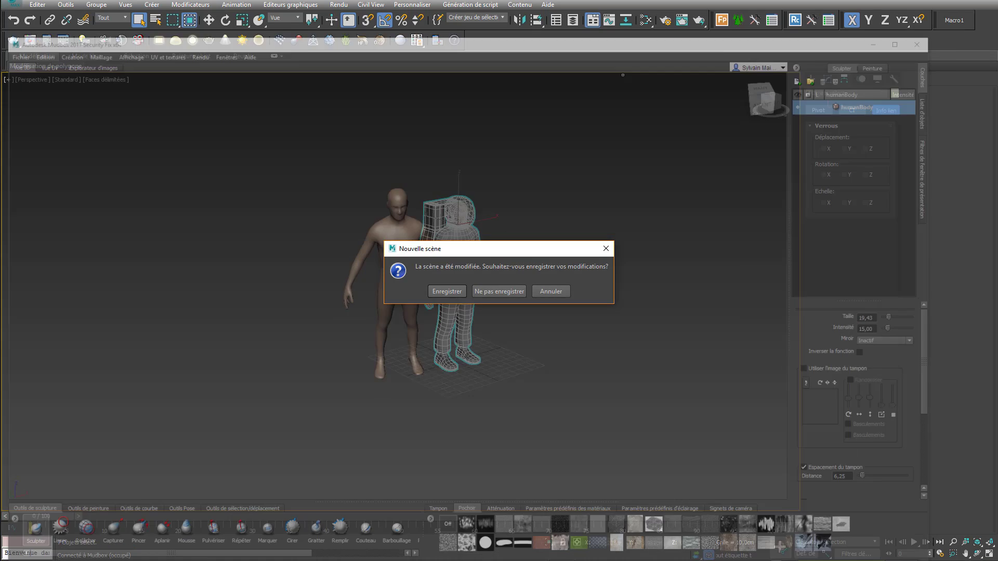
pyautogui.click(499, 291)
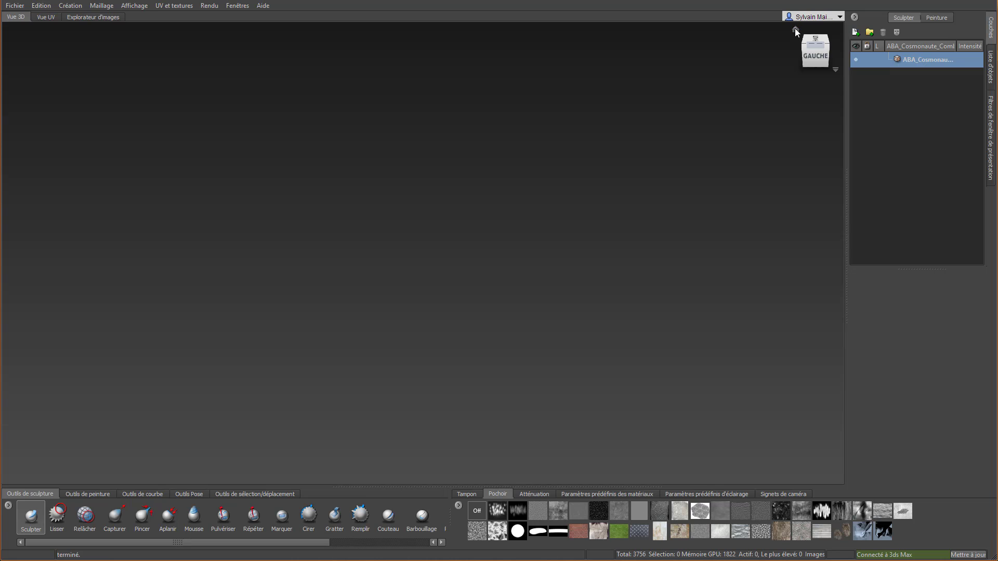
# Step: Delete the Sphère001 object from the Mudbox scene
pyautogui.click(795, 29)
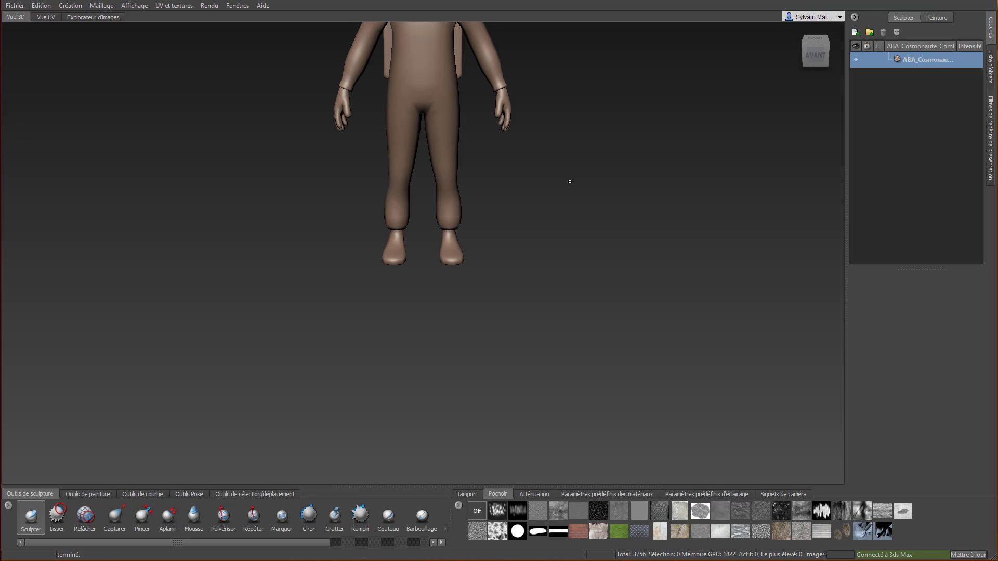
pyautogui.keyDown('alt'); pyautogui.moveTo(521, 204); pyautogui.dragTo(496, 325, button='middle'); pyautogui.keyUp('alt')
pyautogui.keyDown('alt'); pyautogui.moveTo(498, 323); pyautogui.dragTo(630, 263); pyautogui.keyUp('alt')
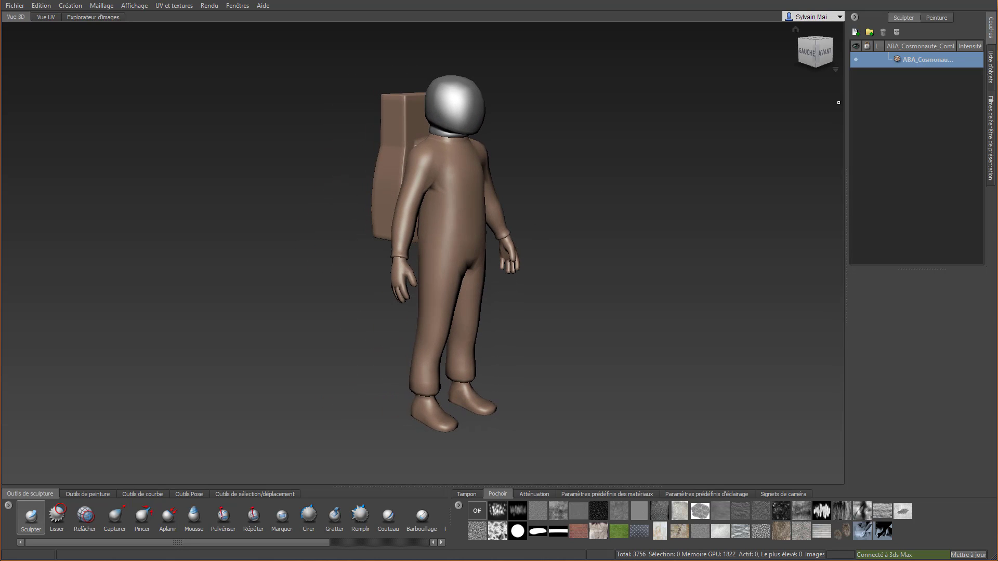
pyautogui.click(990, 83)
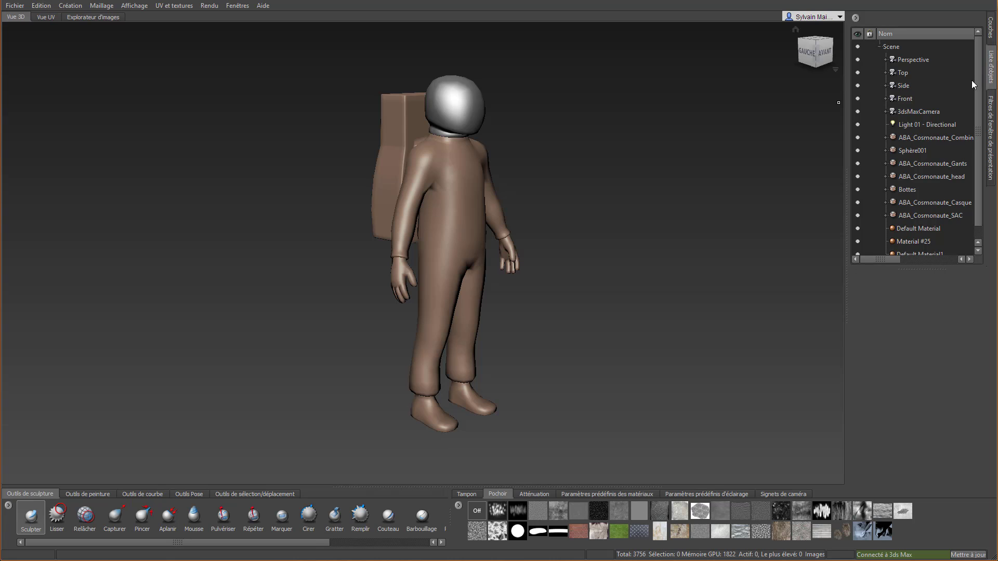
pyautogui.click(900, 151)
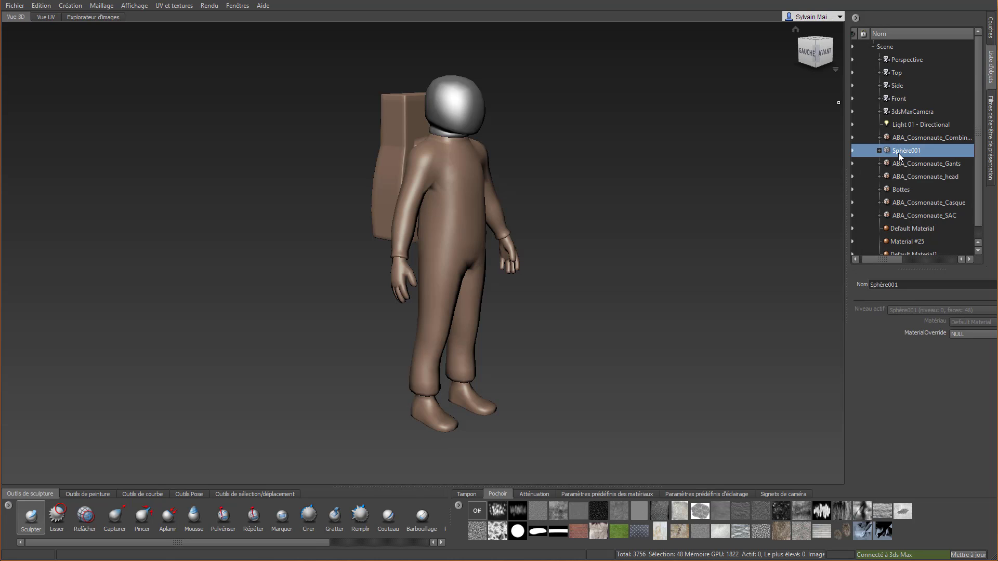
pyautogui.press('Delete')
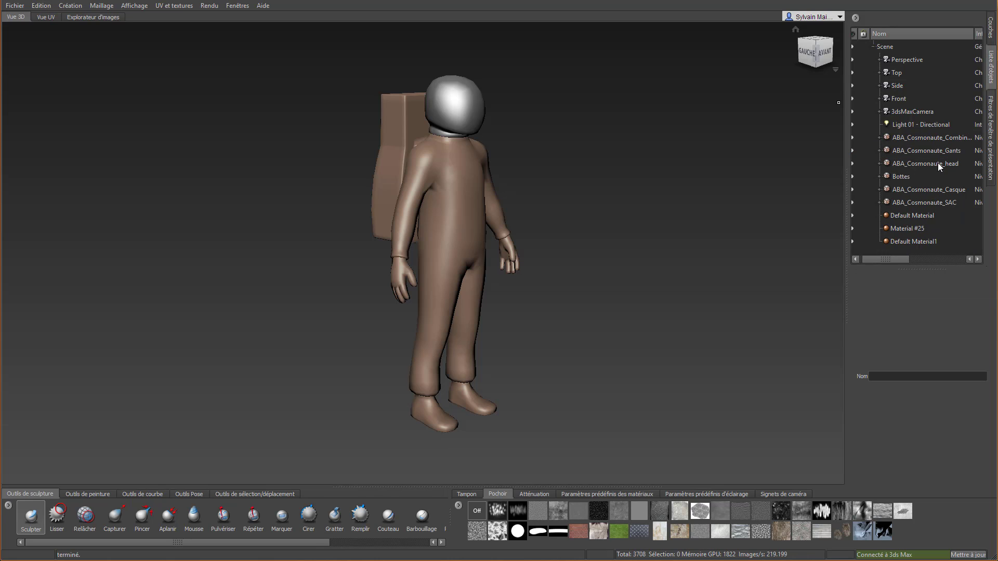
# Step: Rename the Bottes object as ABA_Cosmonaute_Bottes and the head object as ABA_Cosmonaute_Head
pyautogui.click(902, 177)
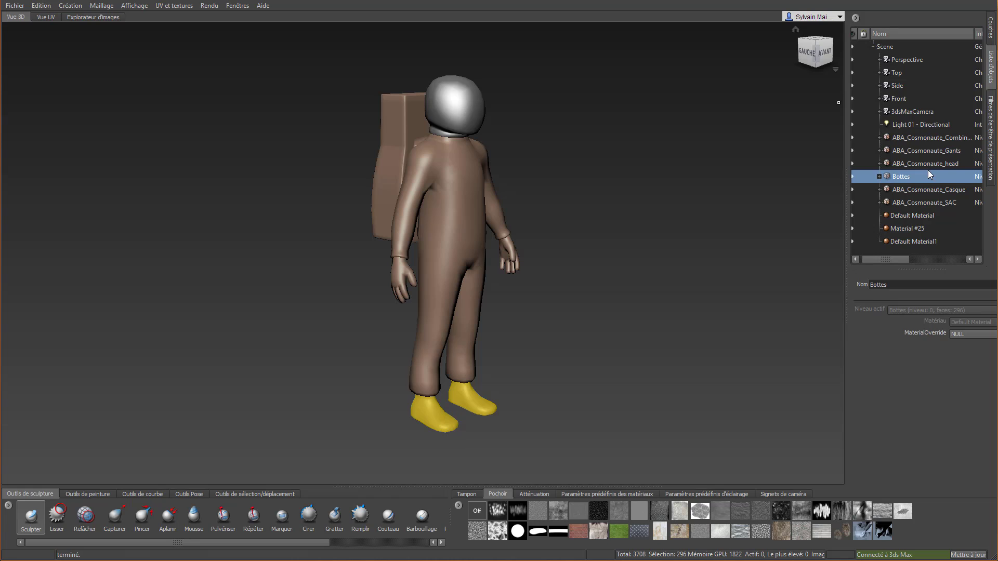
pyautogui.click(871, 285)
pyautogui.write('ABA_Cosmonaute')
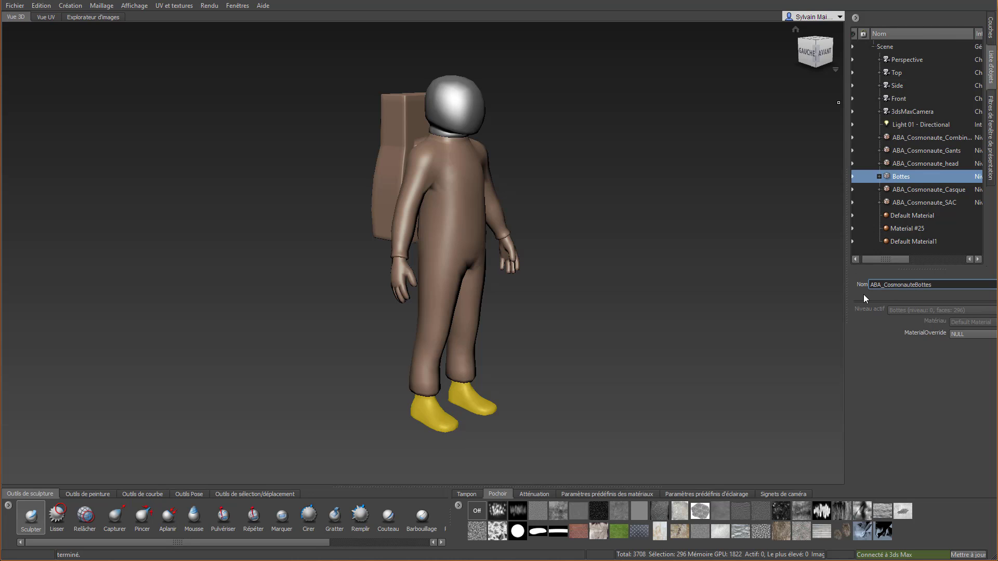
pyautogui.write('_')
pyautogui.press('Return')
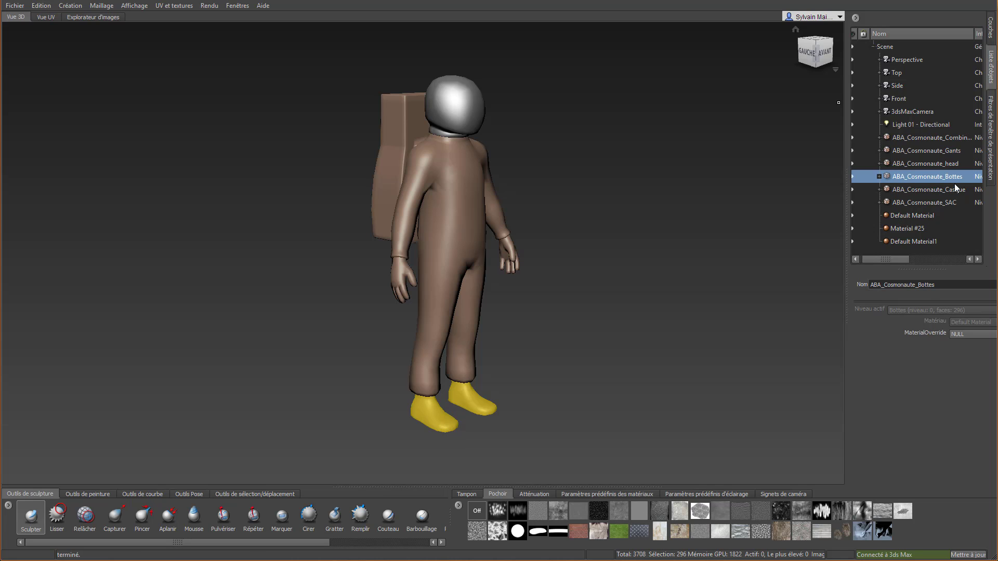
pyautogui.click(952, 165)
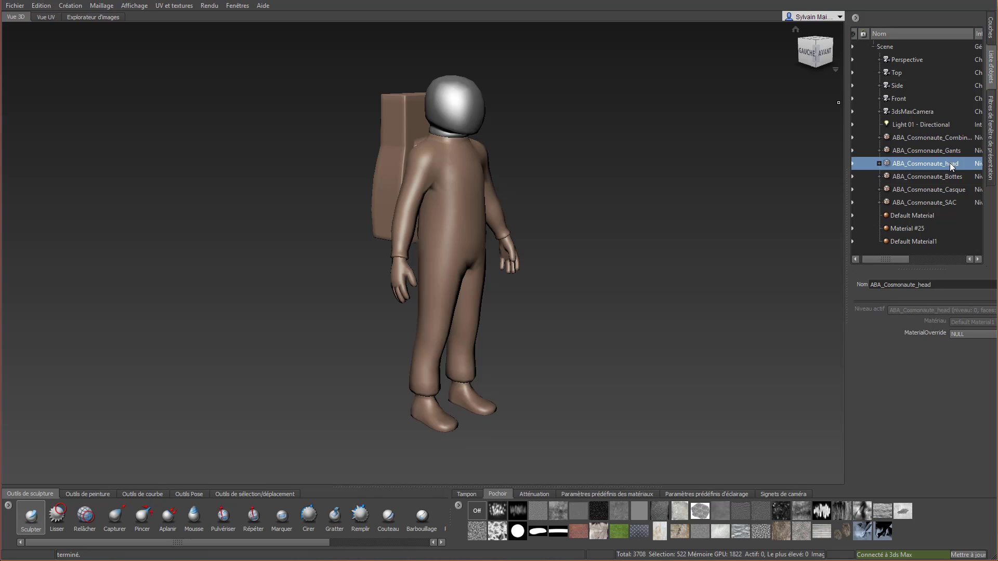
pyautogui.click(920, 284)
# Step: Set the opacity colour of Material #25 to dark grey to make the helmet transparent
pyautogui.click(905, 228)
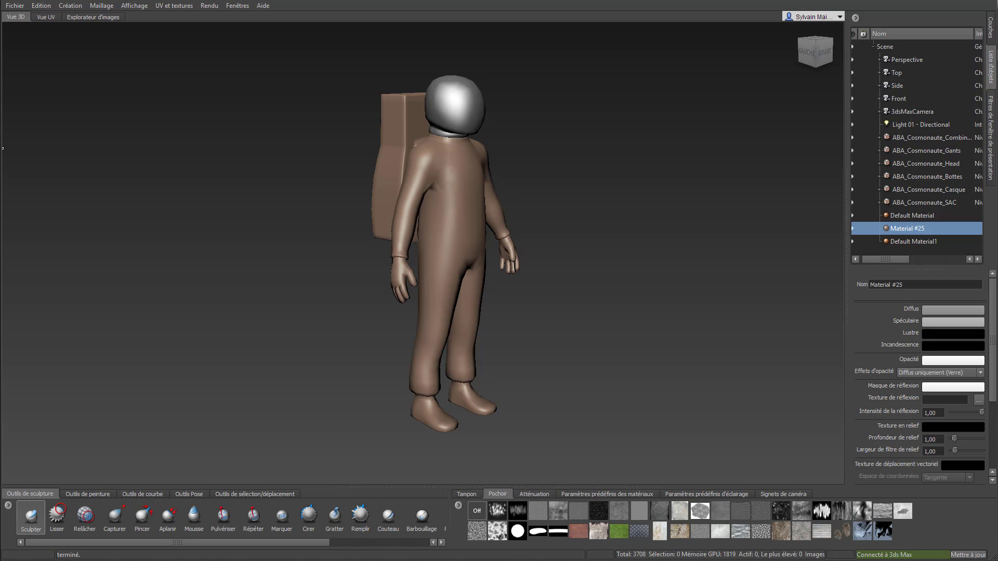
pyautogui.moveTo(1, 104); pyautogui.dragTo(122, 49)
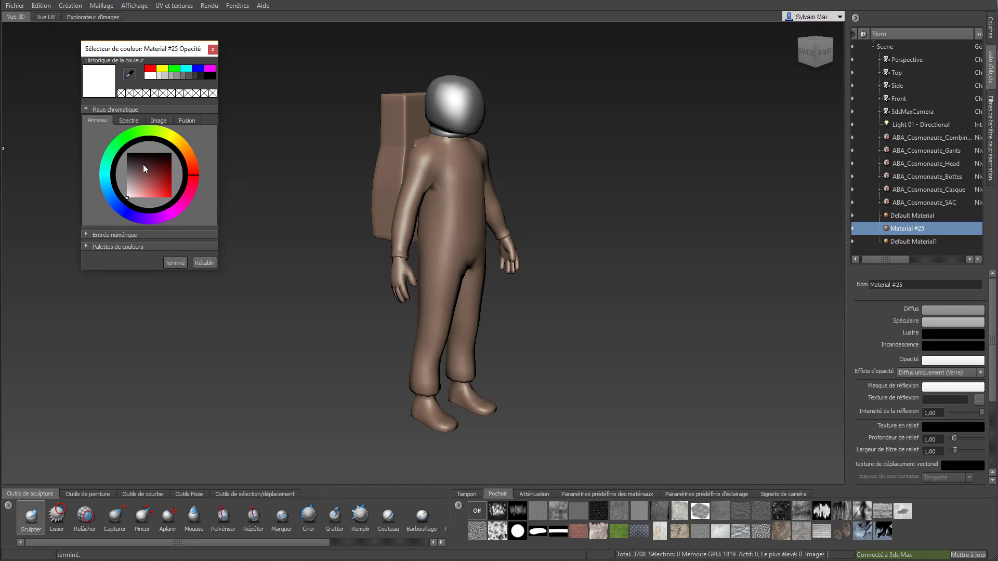
pyautogui.moveTo(142, 164)
pyautogui.mouseDown()
pyautogui.moveTo(125, 155)
pyautogui.moveTo(127, 169)
pyautogui.mouseUp()
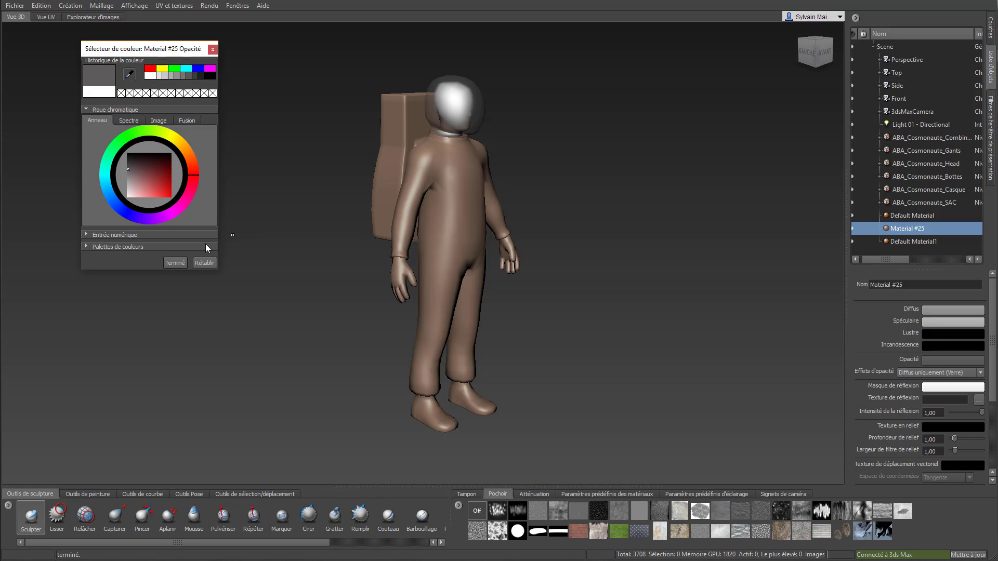
pyautogui.click(175, 263)
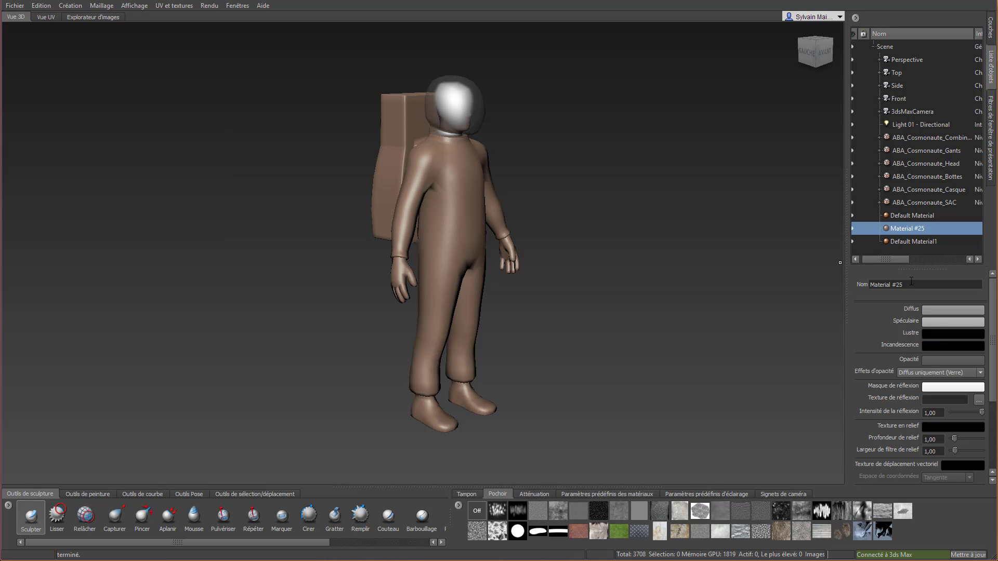
# Step: Rename the helmet material as ABA_Cosmonaute_Mat_Casque
pyautogui.moveTo(911, 284); pyautogui.dragTo(860, 281)
pyautogui.write('ABA')
pyautogui.write('_Cosmonaute_Mat_Casque')
pyautogui.press('Return')
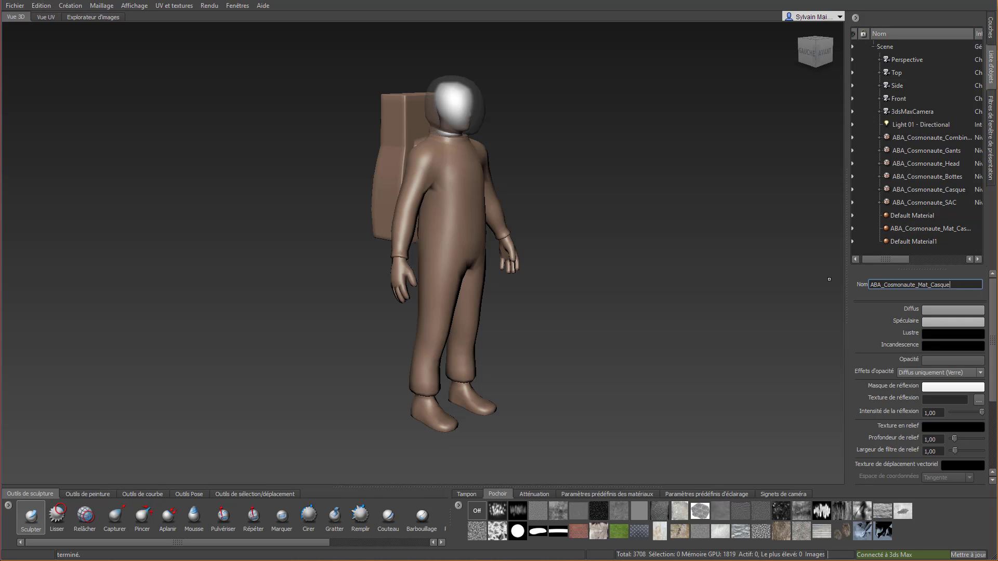
# Step: Set the diffuse colour of Default Material1 to a very light skin tone
pyautogui.click(922, 243)
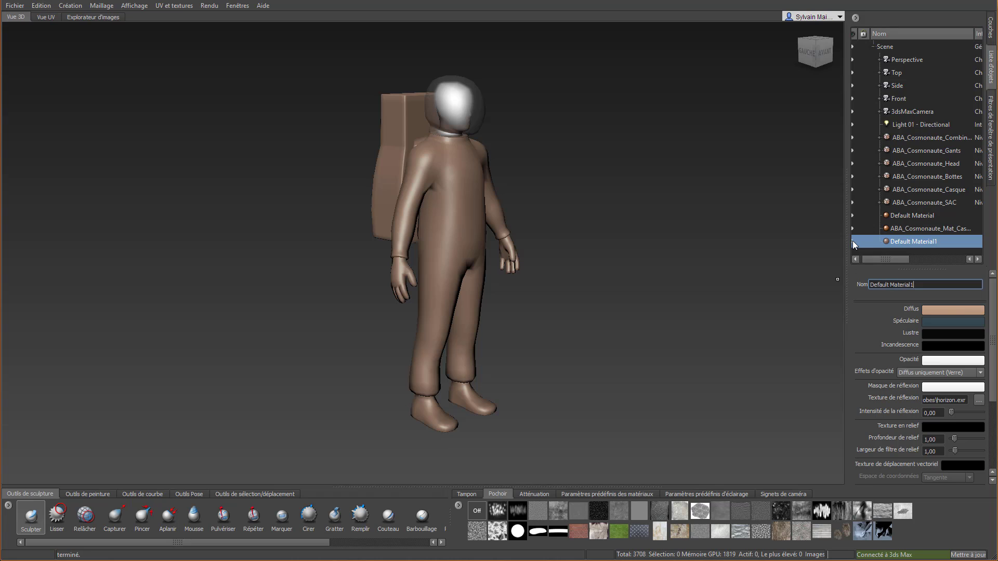
pyautogui.click(961, 313)
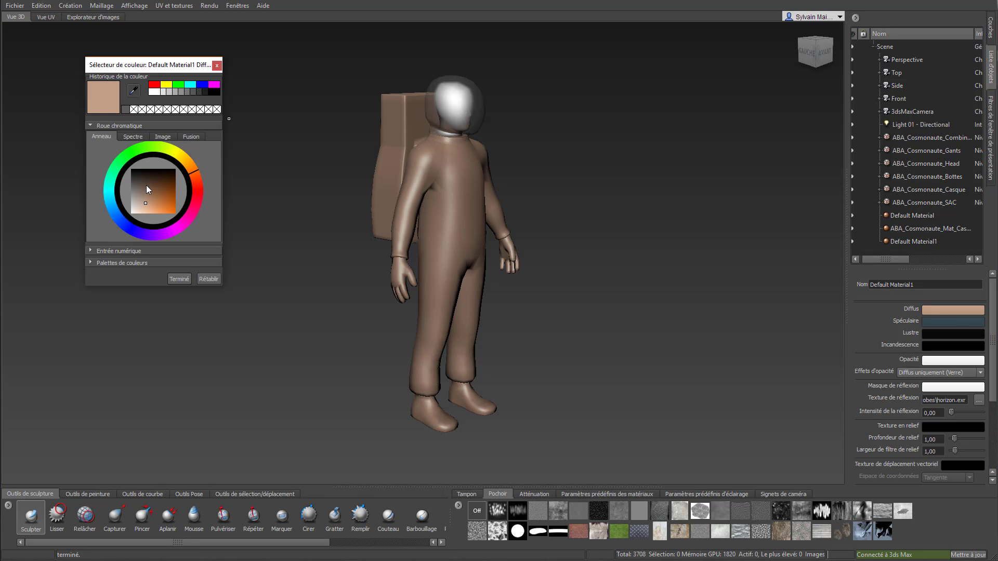
pyautogui.moveTo(151, 173); pyautogui.dragTo(138, 213)
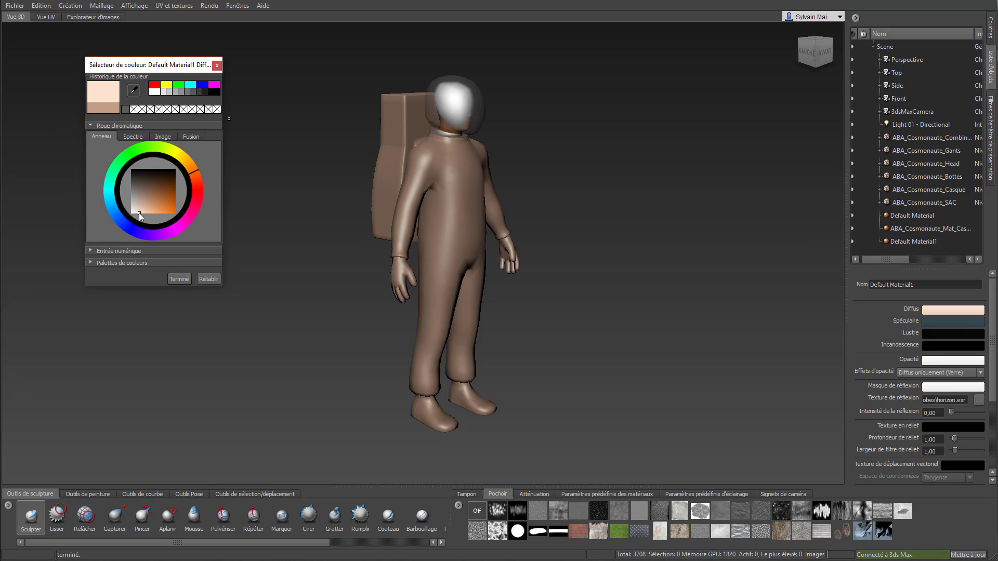
pyautogui.click(177, 279)
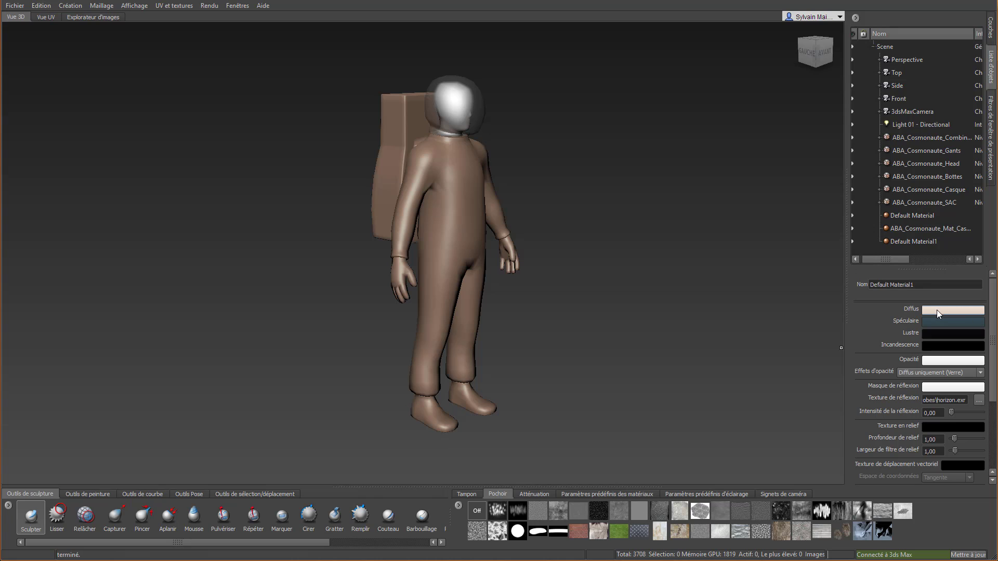
# Step: Rename Default Material1 as ABA_Cosmonaute_Mat_Head, reusing the name prefix of the helmet material
pyautogui.click(914, 230)
pyautogui.moveTo(932, 286); pyautogui.dragTo(841, 287)
pyautogui.hotkey('ctrl', 'c')
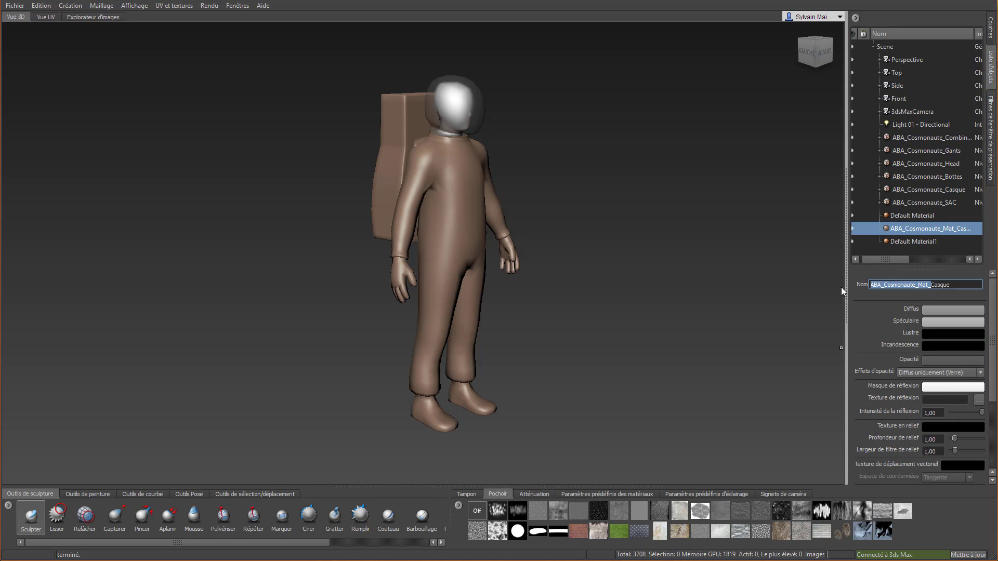
pyautogui.click(916, 241)
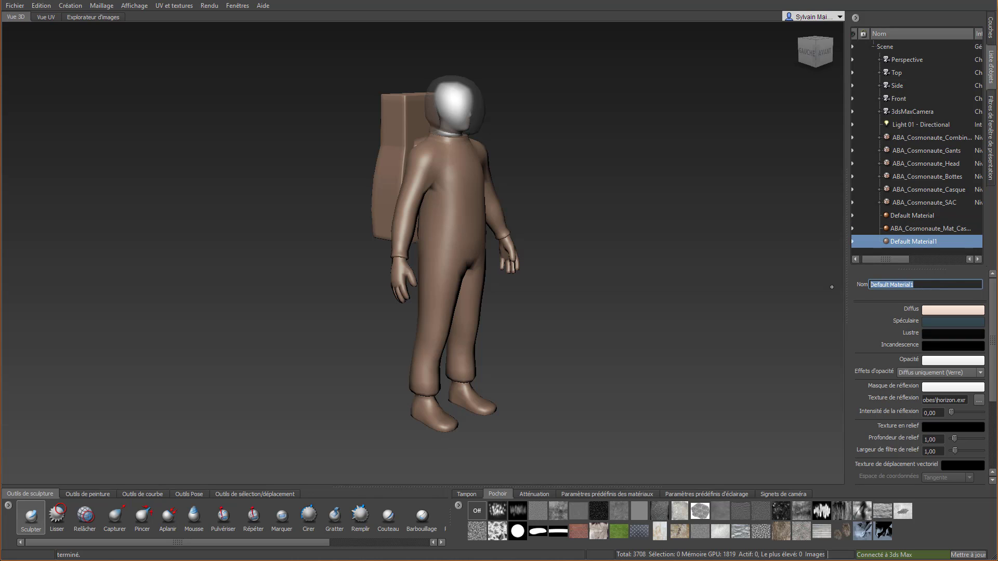
pyautogui.hotkey('ctrl', 'v')
pyautogui.write('Head')
pyautogui.press('Return')
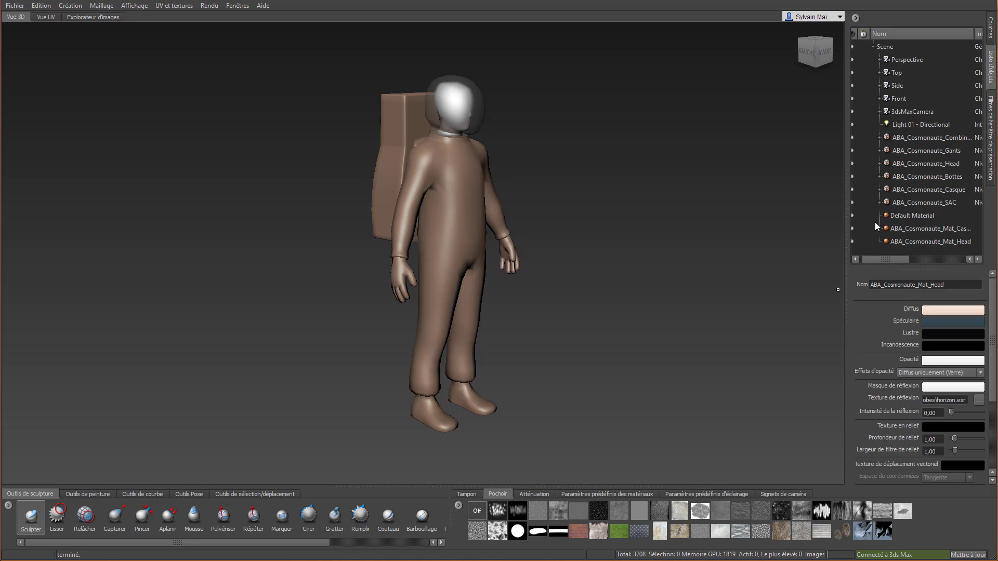
# Step: Assign a new Mudbox Material to the ABA_Cosmonaute_SAC backpack and name it ABA_Cosmonaute_Mat_Sac
pyautogui.click(919, 200)
pyautogui.rightClick(920, 202)
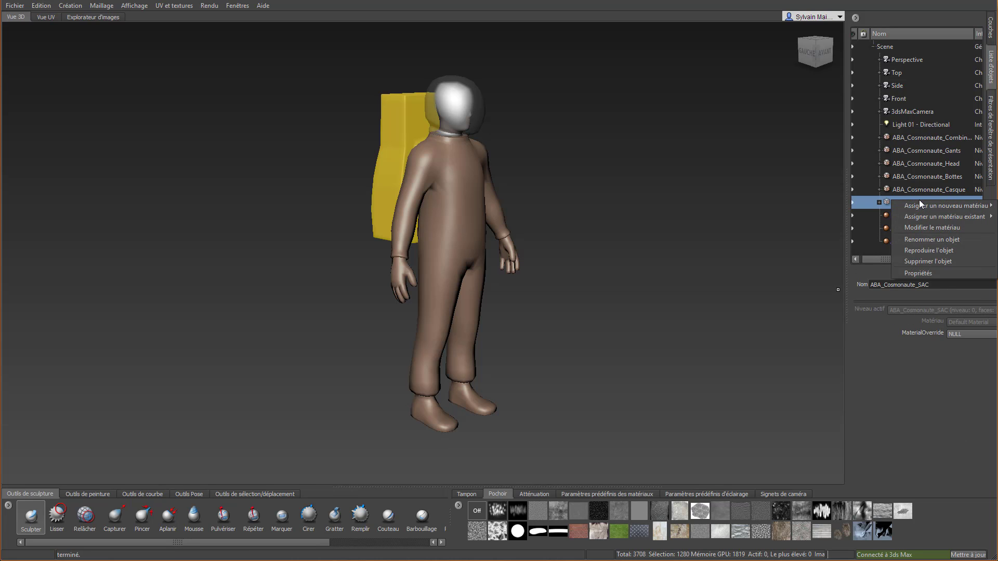
pyautogui.moveTo(926, 205)
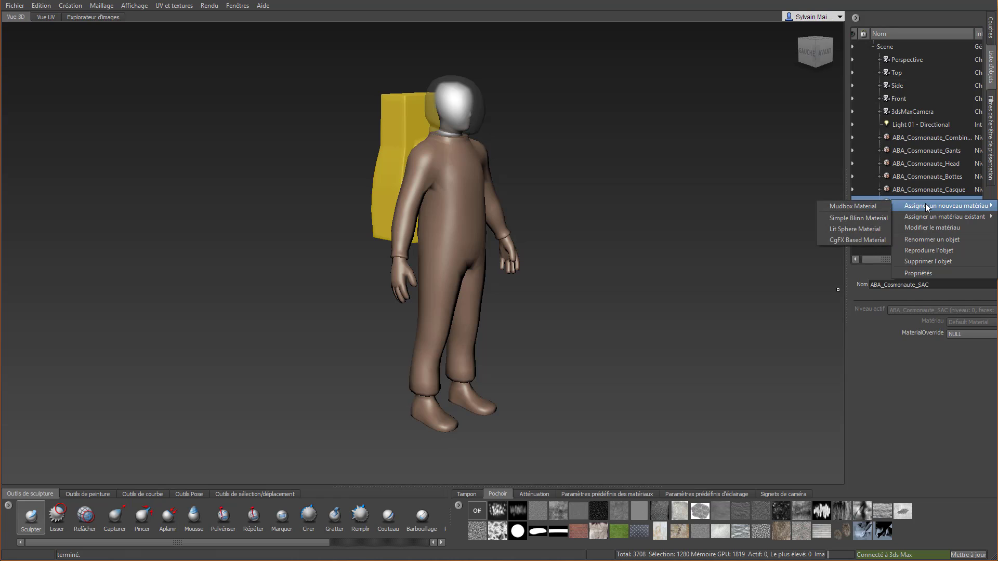
pyautogui.click(865, 208)
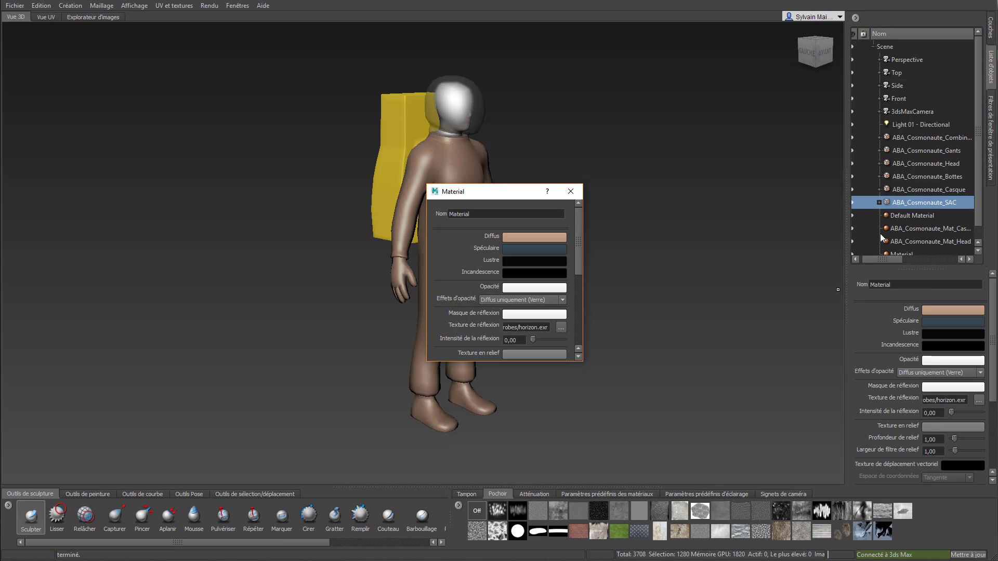
pyautogui.doubleClick(473, 214)
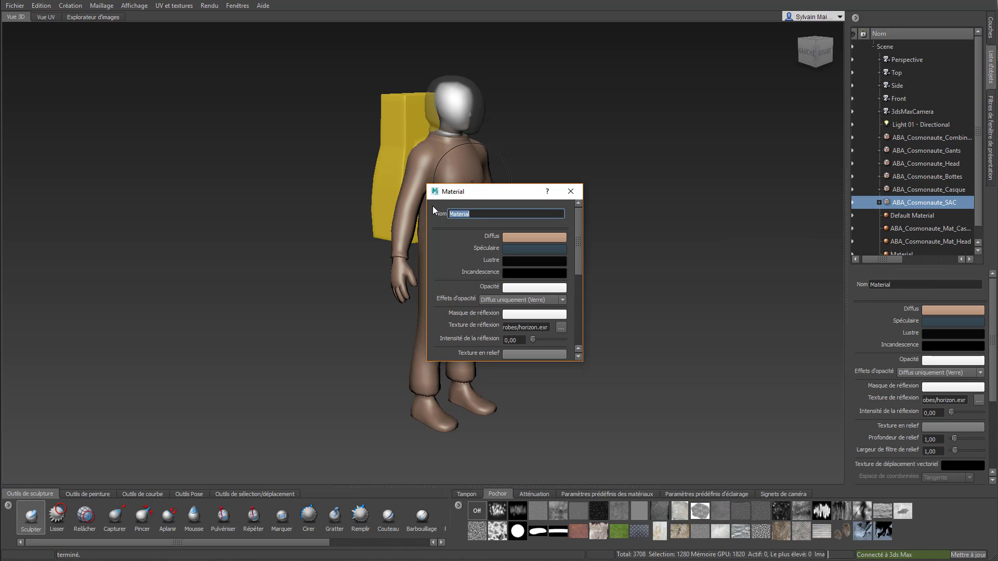
pyautogui.hotkey('ctrl', 'v')
pyautogui.write('S')
pyautogui.press('Return')
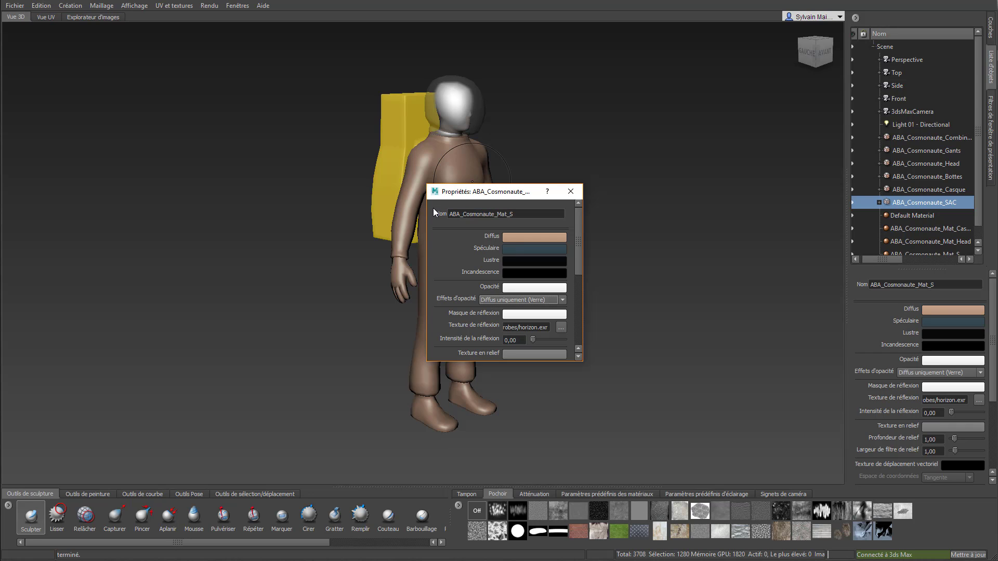
pyautogui.click(518, 215)
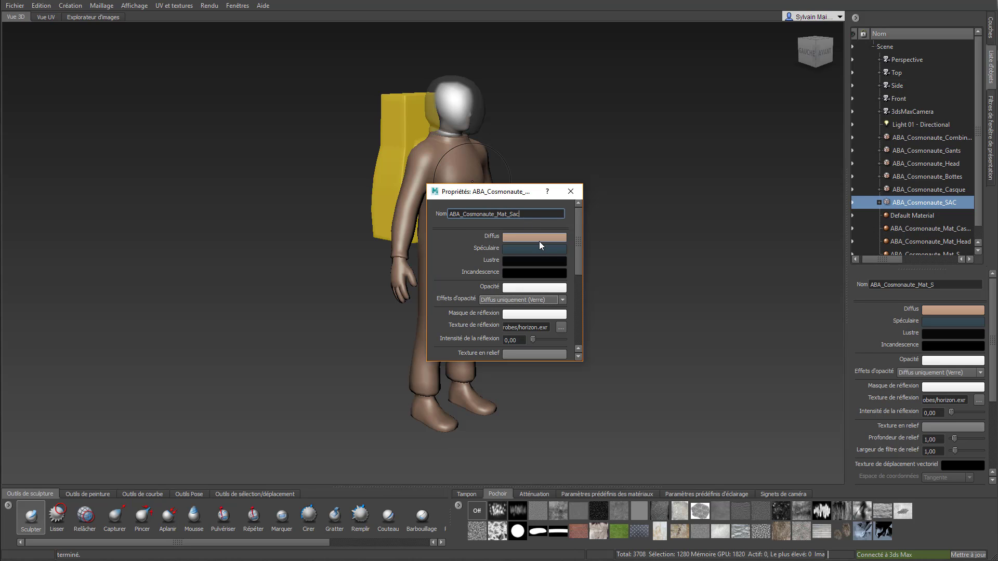
# Step: Set the backpack material's diffuse colour to white and close its properties
pyautogui.click(539, 238)
pyautogui.click(136, 229)
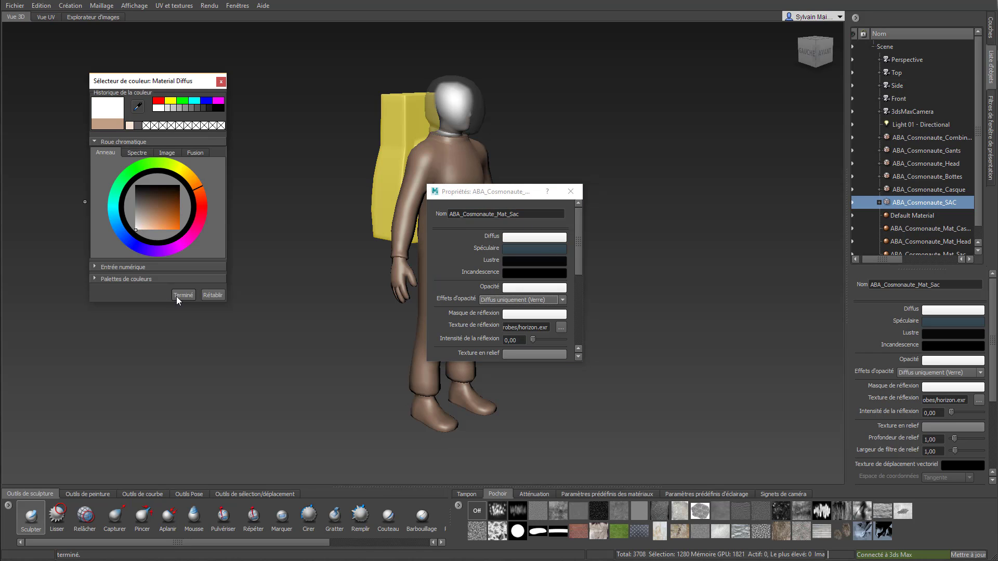
pyautogui.click(188, 296)
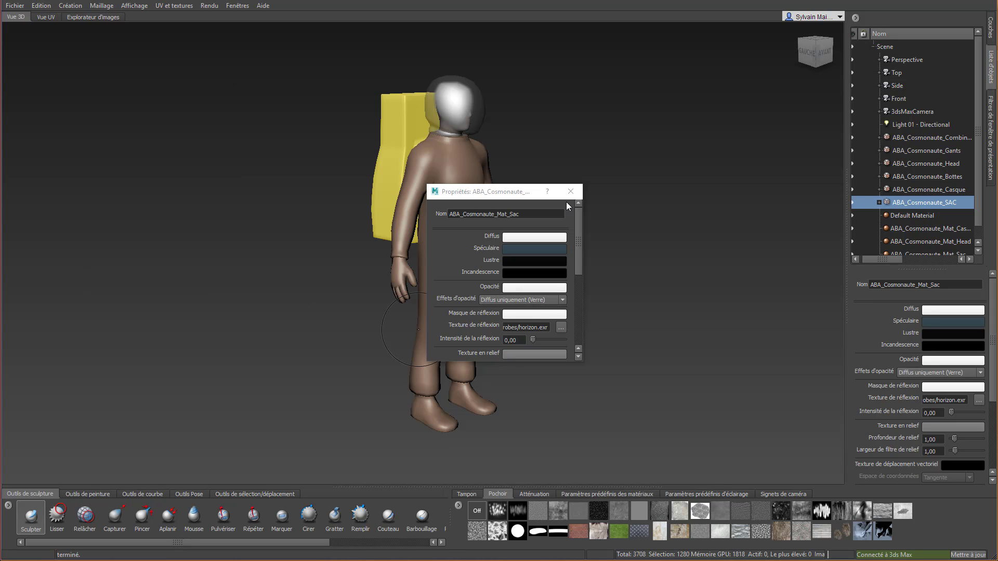
pyautogui.click(571, 192)
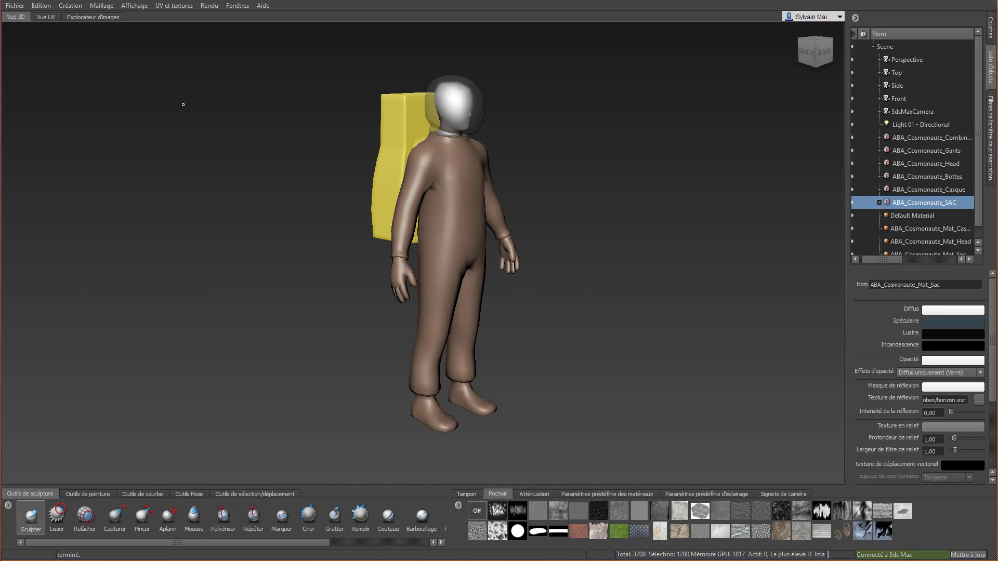
# Step: Deselect the backpack, assign a new Mudbox Material to the ABA_Cosmonaute_Gants gloves and name it ABA_Cosmonaute_Mat_Gants
pyautogui.rightClick(405, 129)
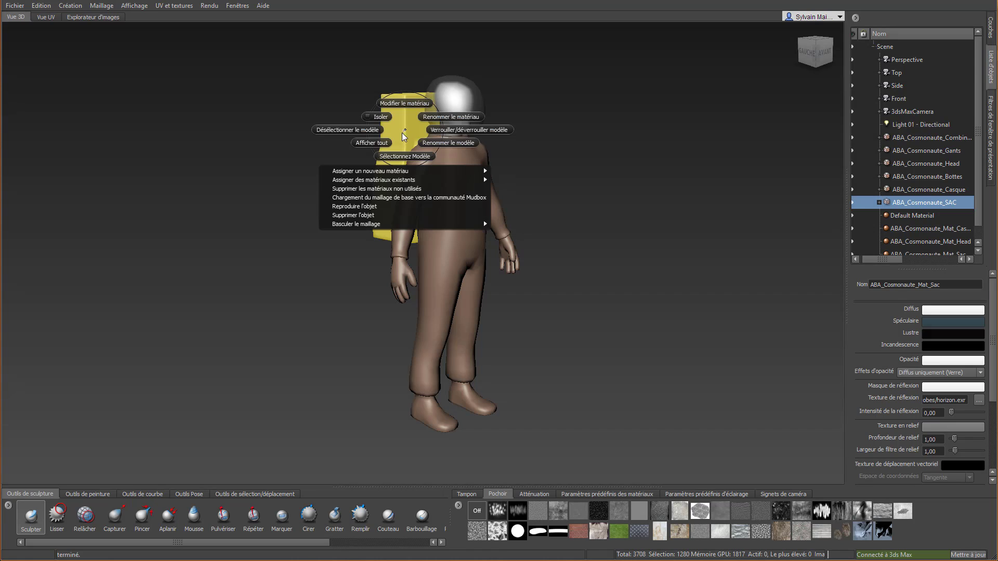
pyautogui.click(370, 130)
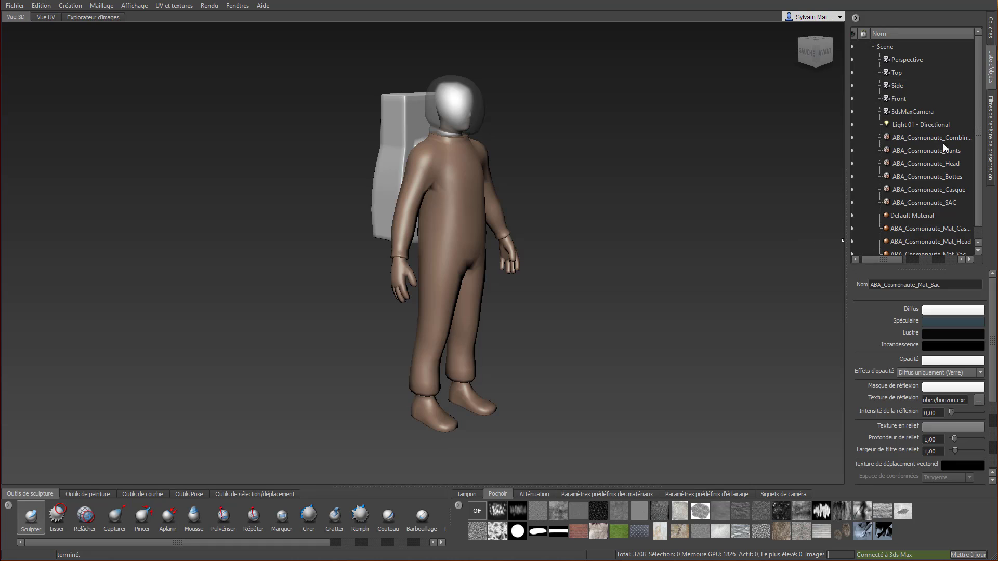
pyautogui.click(928, 153)
pyautogui.rightClick(928, 154)
pyautogui.moveTo(941, 161)
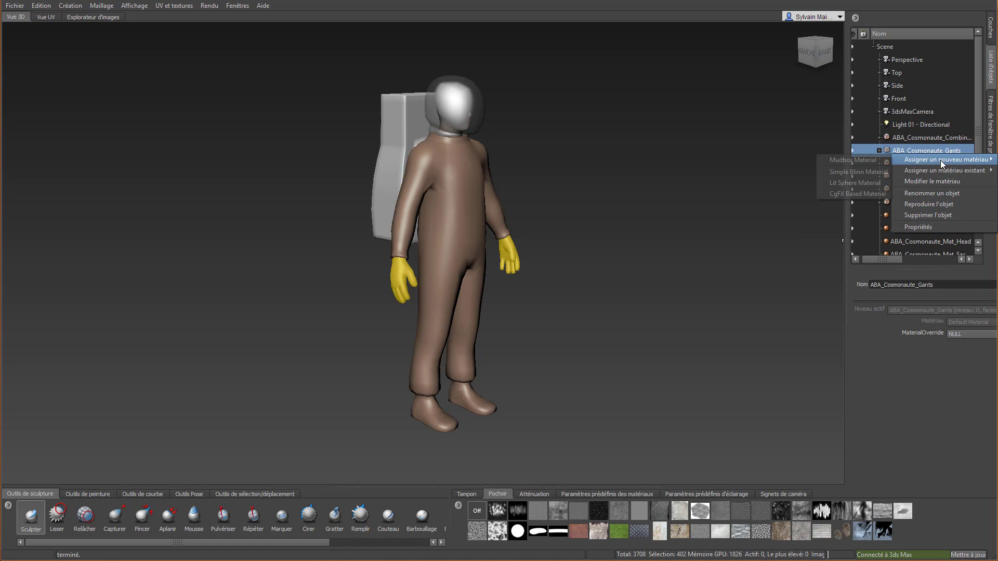
pyautogui.click(863, 160)
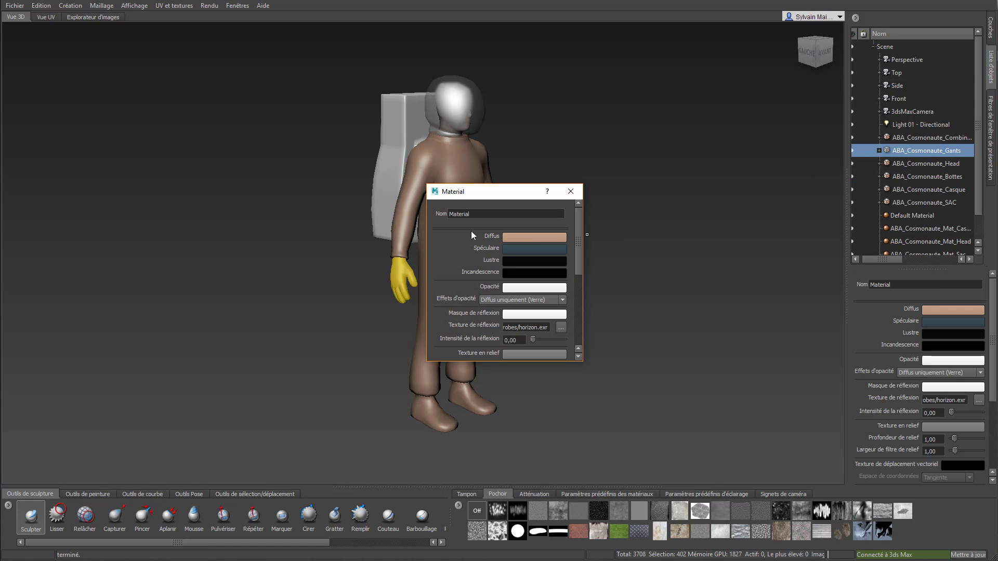
pyautogui.moveTo(481, 215); pyautogui.dragTo(437, 217)
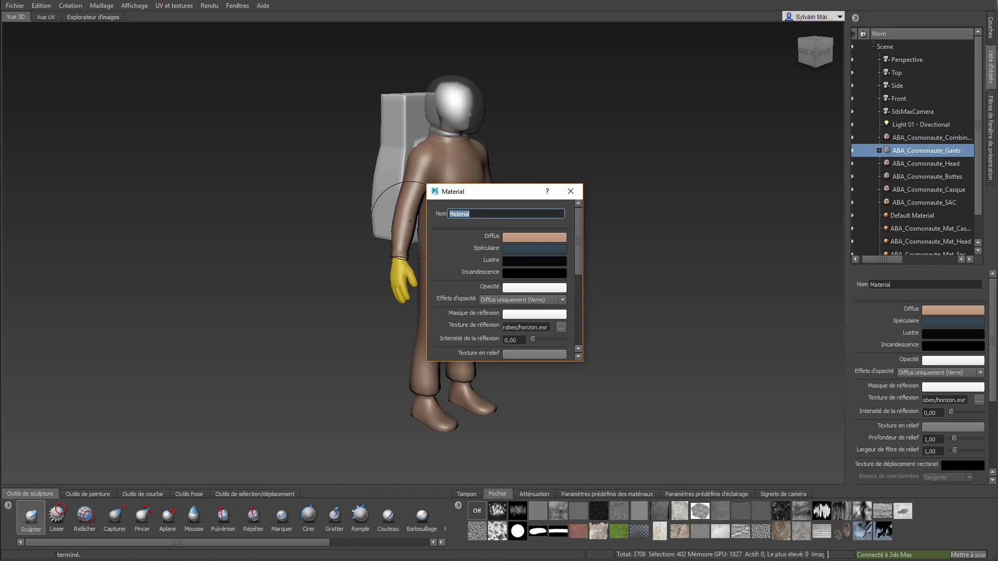
pyautogui.hotkey('ctrl', 'v')
pyautogui.write('Gants')
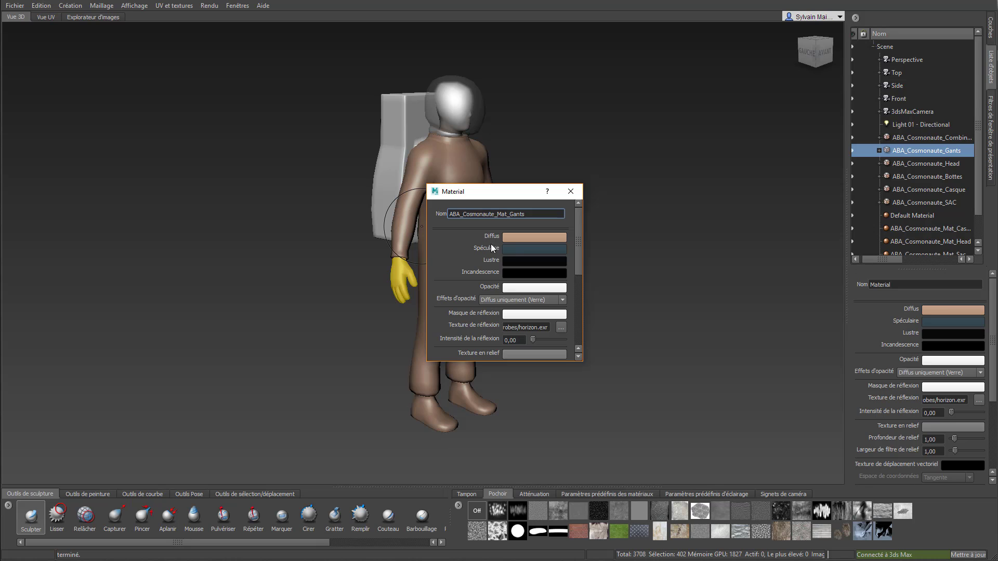
# Step: Set the glove material's diffuse colour to near-black, close its properties and deselect the gloves
pyautogui.click(520, 239)
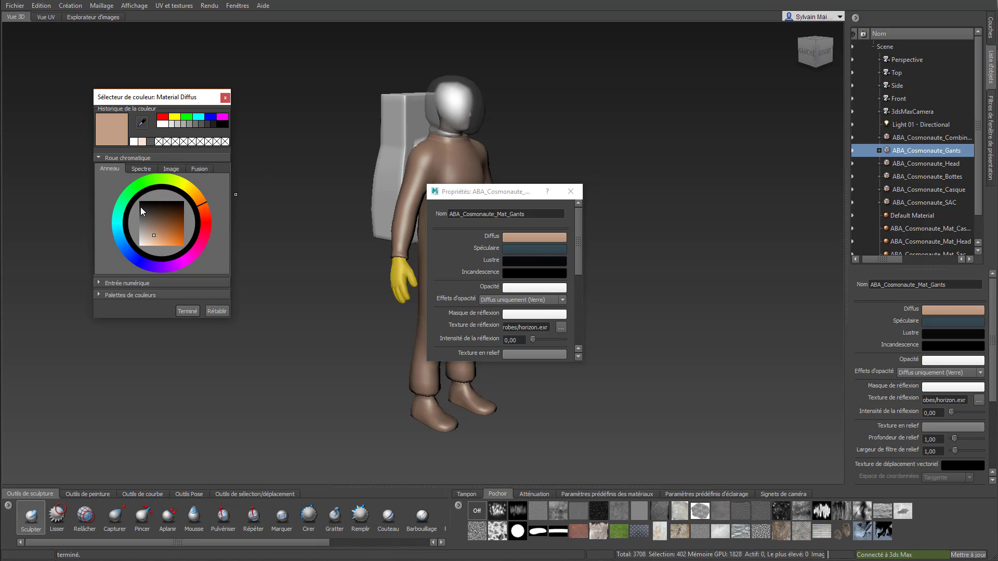
pyautogui.click(141, 206)
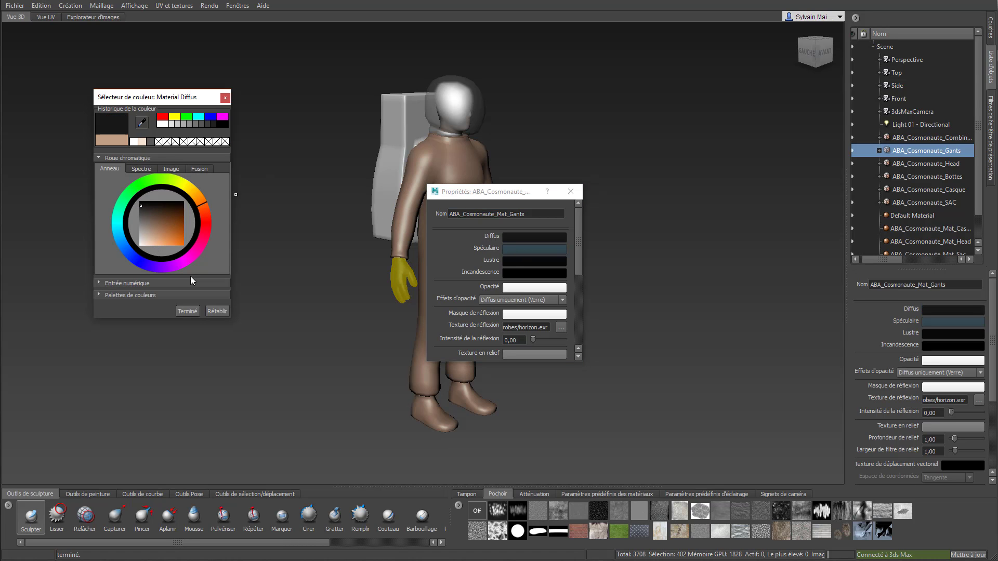
pyautogui.click(188, 311)
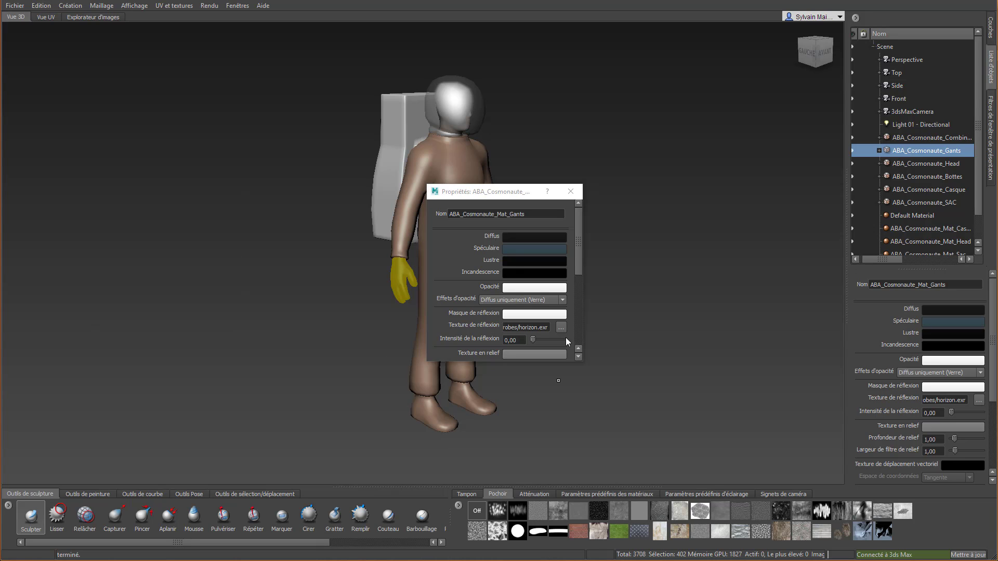
pyautogui.click(570, 193)
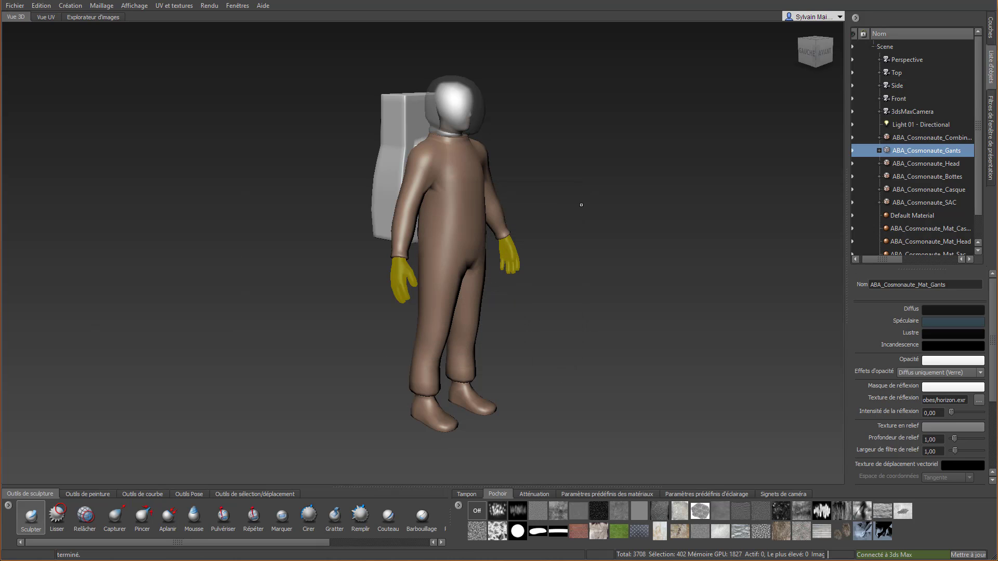
pyautogui.rightClick(475, 265)
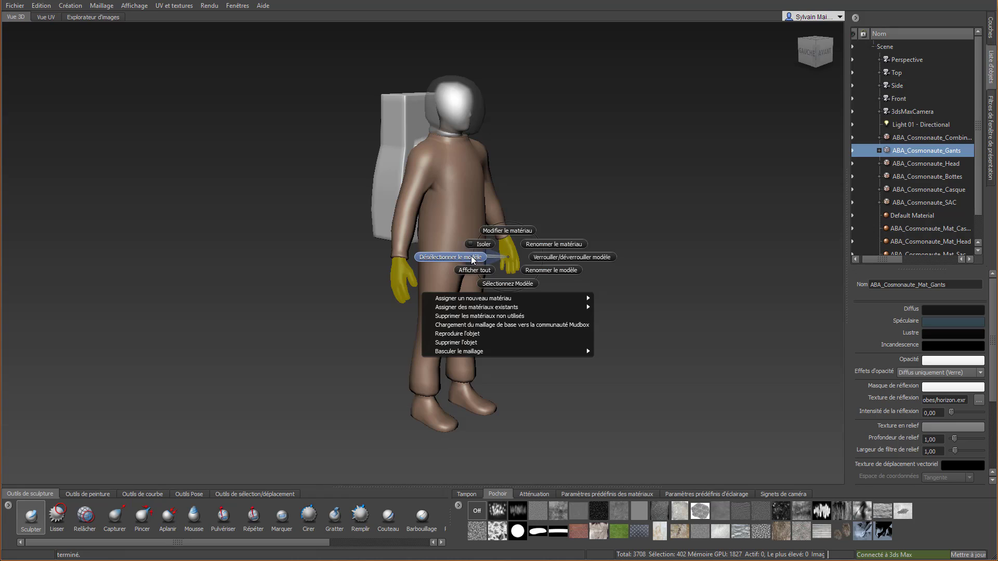
pyautogui.click(497, 270)
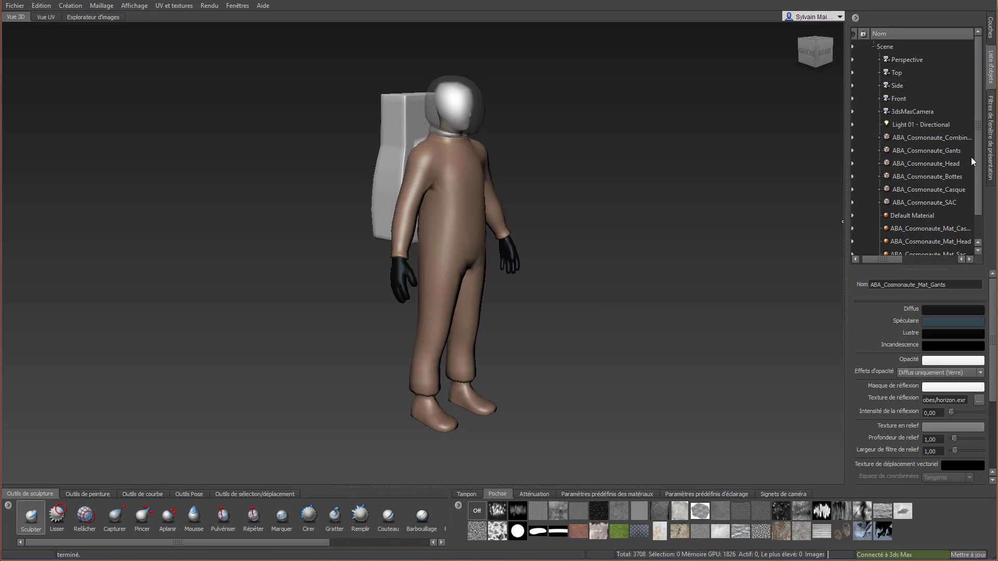
# Step: Assign a new Mudbox Material to the ABA_Cosmonaute_Combinaison suit
pyautogui.click(953, 138)
pyautogui.rightClick(917, 138)
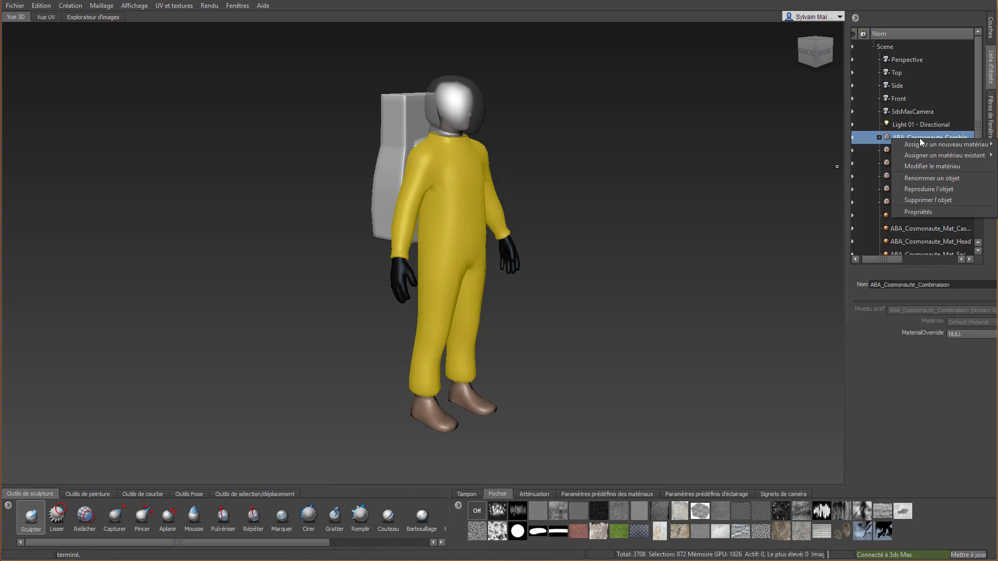
pyautogui.moveTo(930, 144)
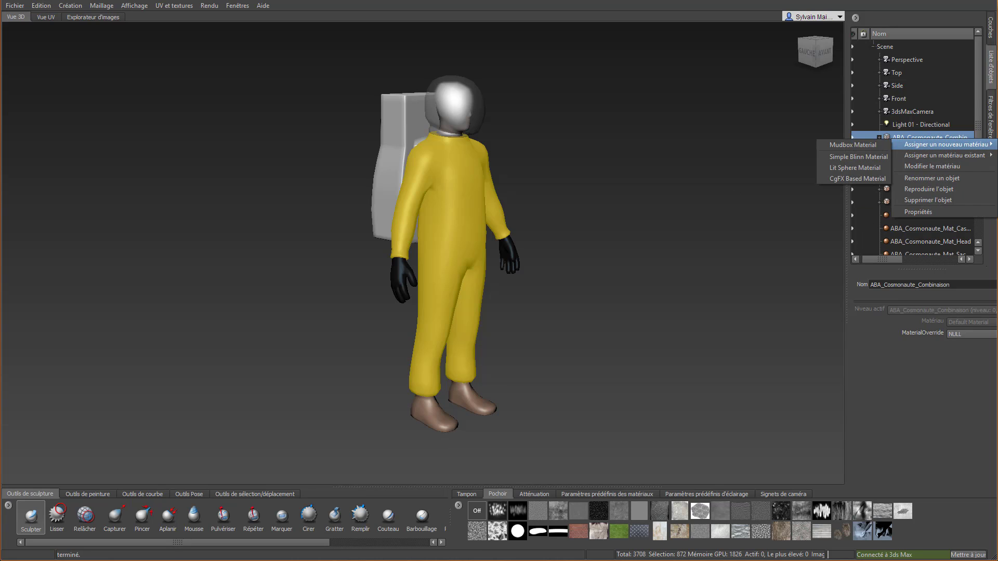
pyautogui.press('Escape')
pyautogui.rightClick(451, 233)
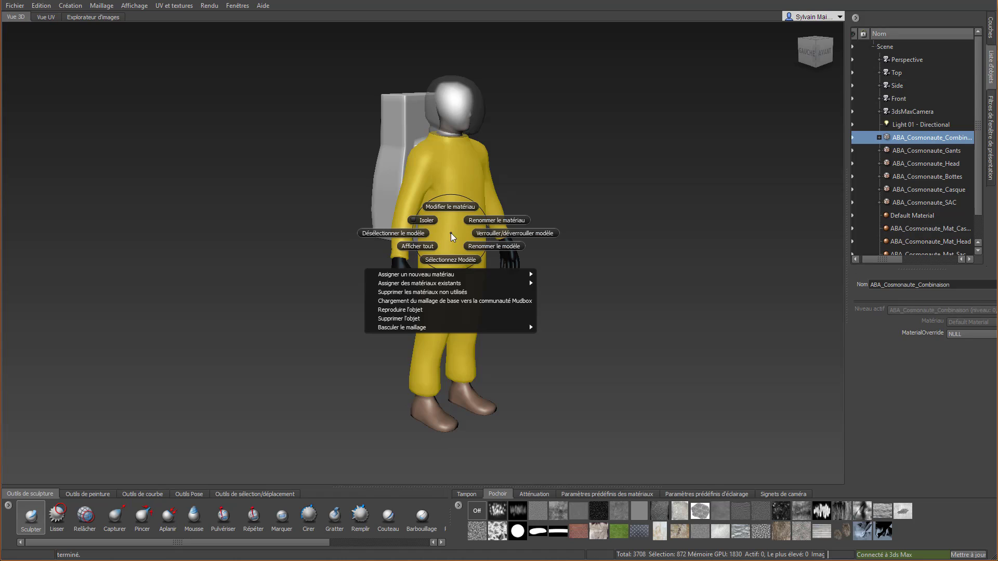
pyautogui.moveTo(528, 275)
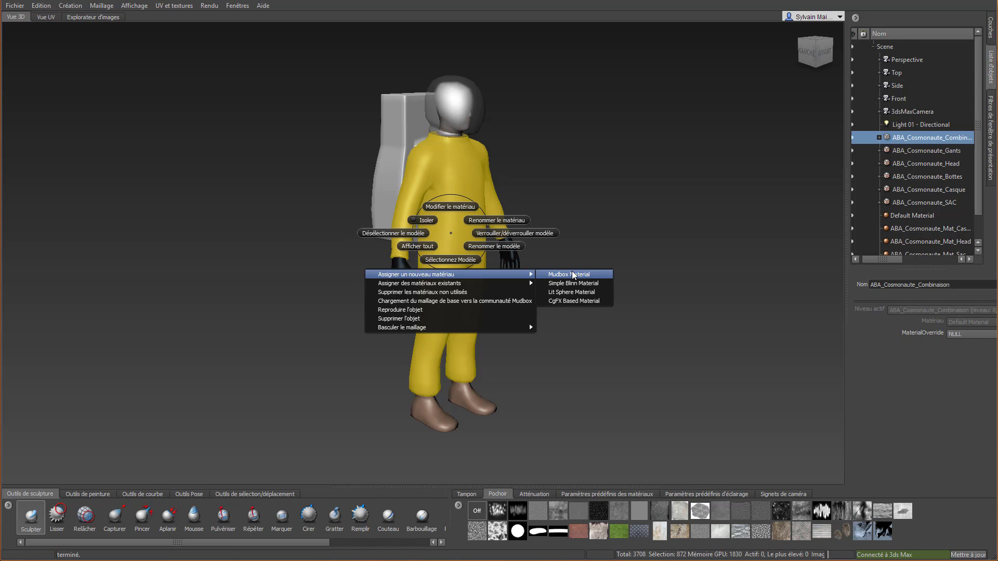
pyautogui.click(574, 276)
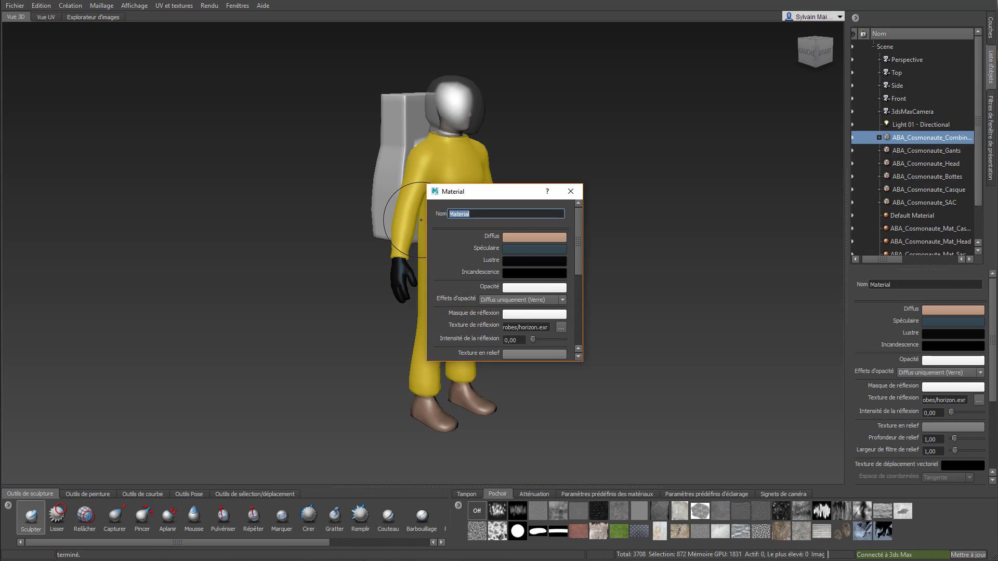
# Step: Name the suit's new material ABA_Cosmonaute_Mat_Combinaison
pyautogui.write('ABA_Cosmonaute_Mat_')
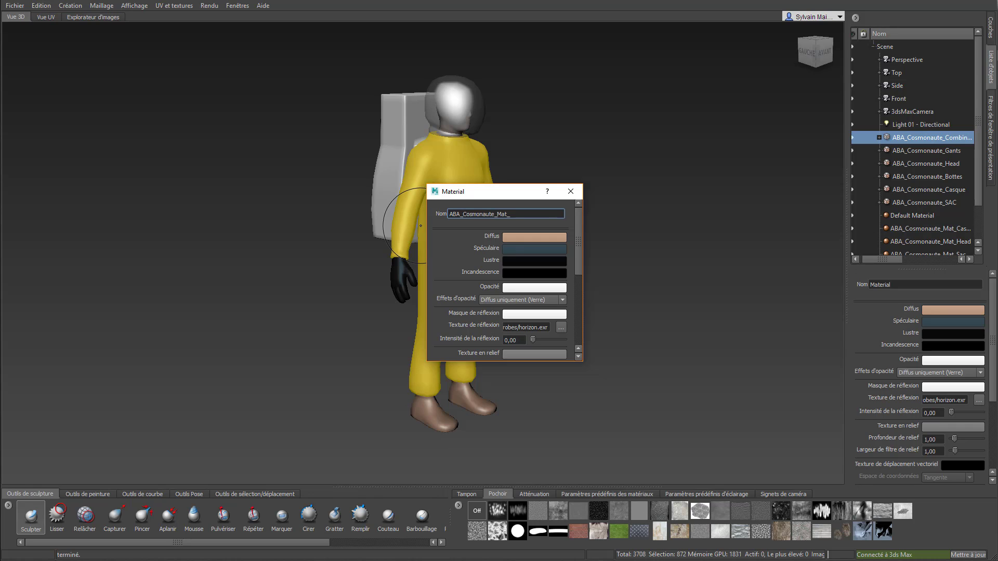
pyautogui.write('Comvinaison')
pyautogui.press('Left')
pyautogui.press('Left')
pyautogui.press('Left')
pyautogui.press('Left')
pyautogui.press('Left')
pyautogui.press('Left')
pyautogui.press('Left')
pyautogui.press('BackSpace')
pyautogui.write('b')
pyautogui.press('Return')
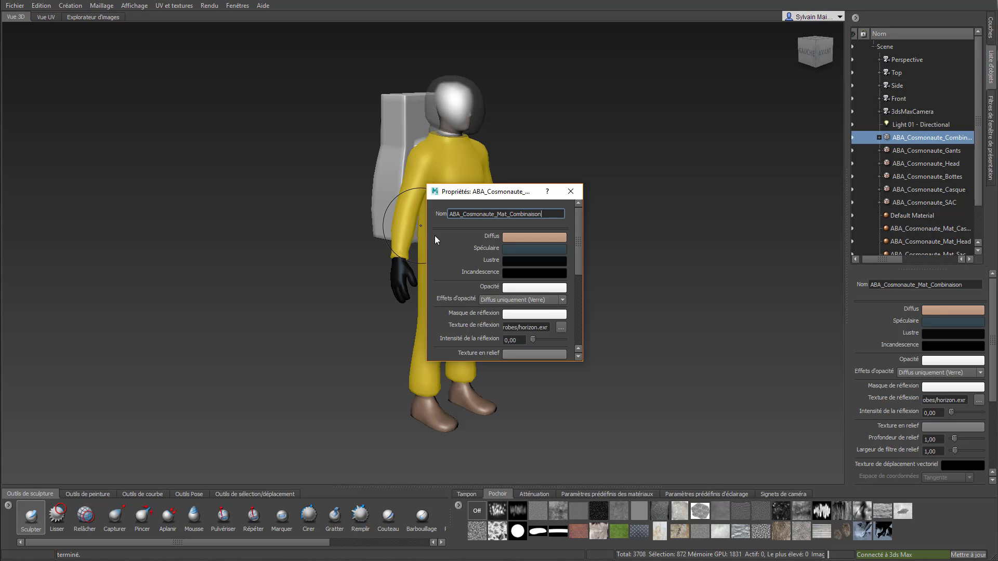
# Step: Set the suit material's diffuse colour to very light grey, deselect the suit and move the properties window off the model
pyautogui.click(538, 238)
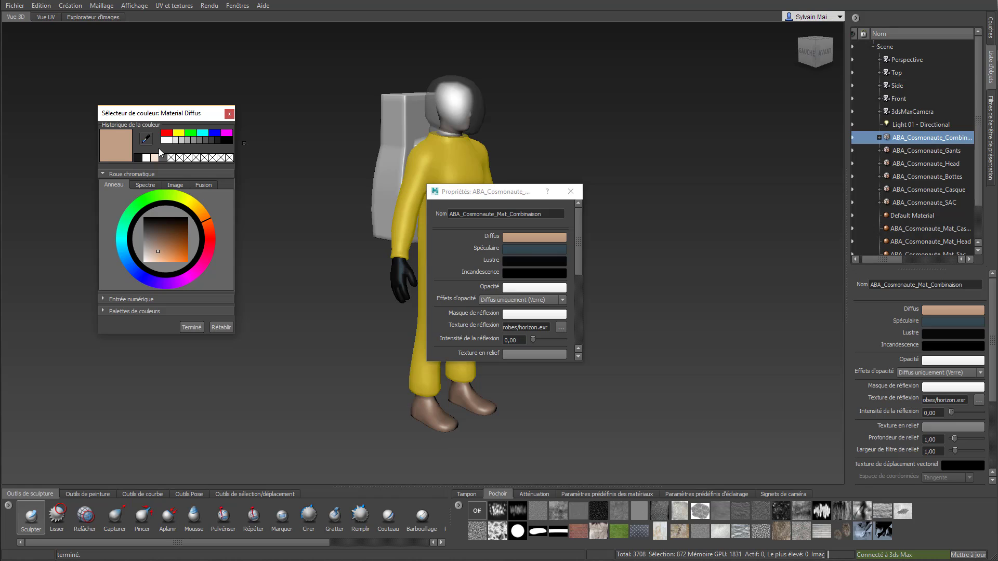
pyautogui.click(178, 141)
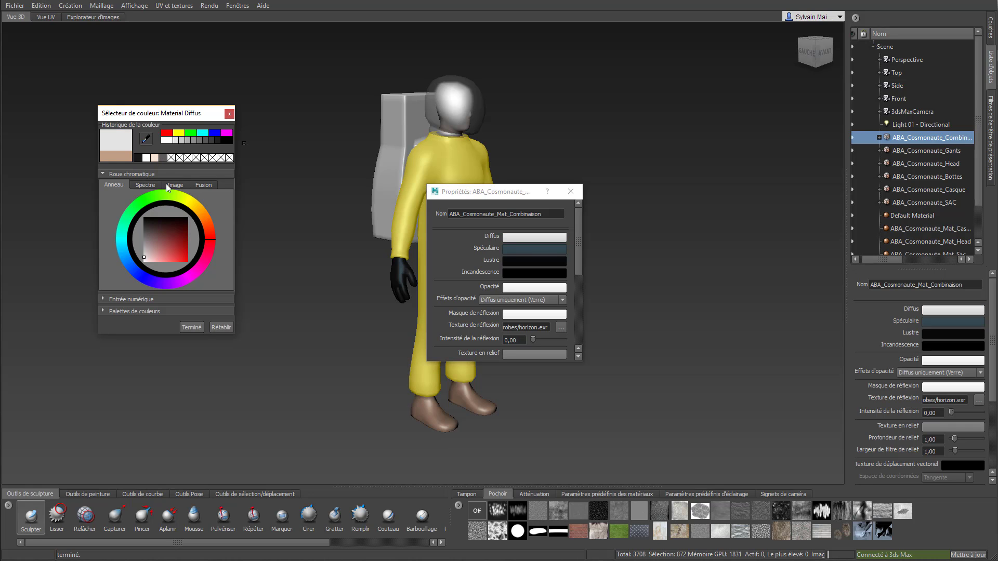
pyautogui.click(192, 327)
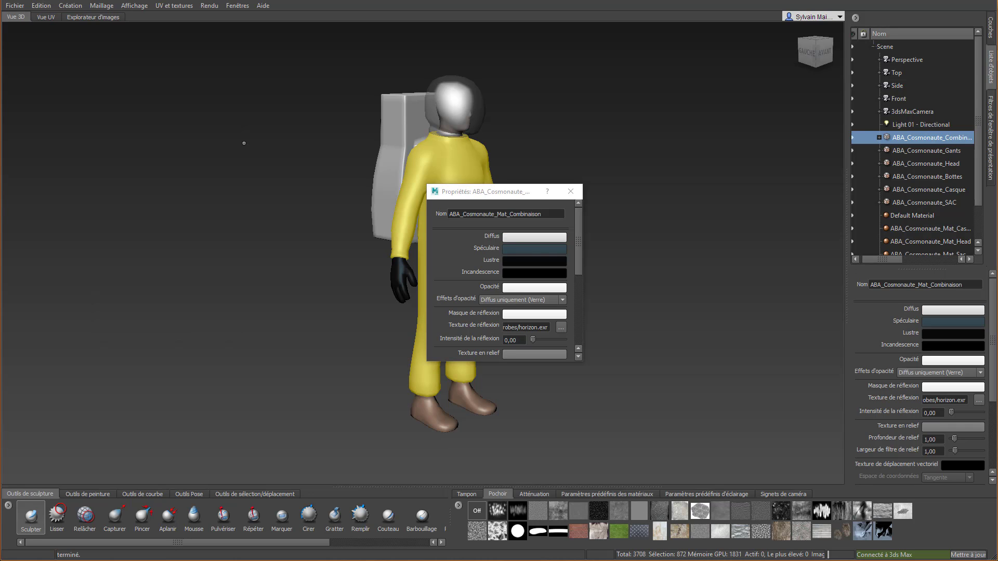
pyautogui.rightClick(451, 160)
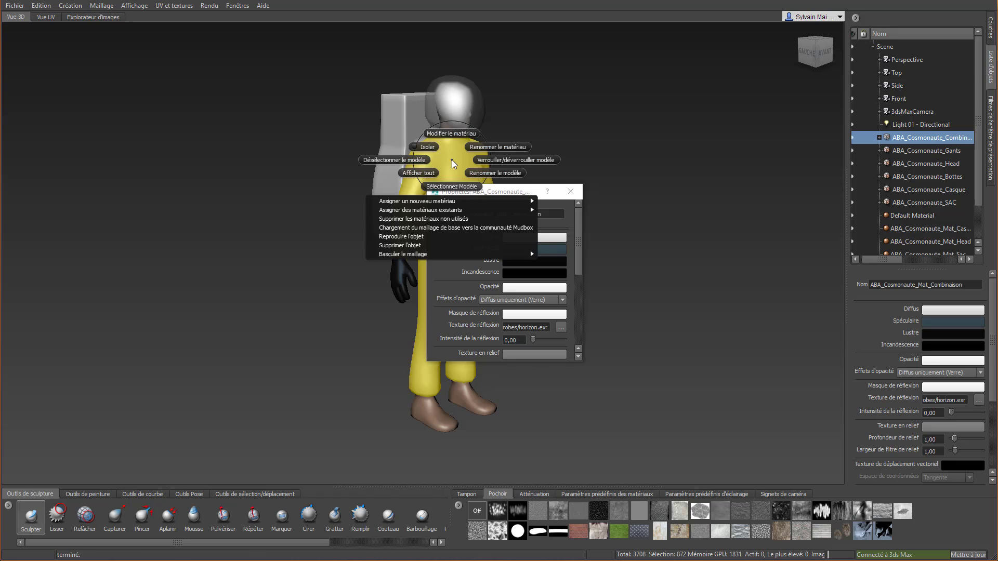
pyautogui.click(422, 162)
pyautogui.moveTo(497, 197); pyautogui.dragTo(189, 198)
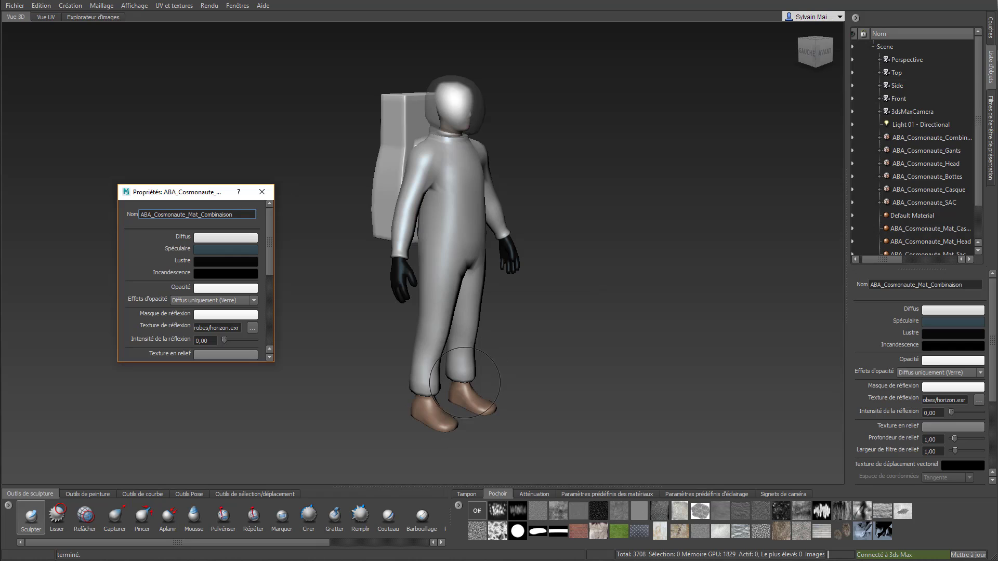
# Step: Assign a new Mudbox Material to the boots and name it ABA_Cosmonaute_Mat_Bottes
pyautogui.rightClick(462, 401)
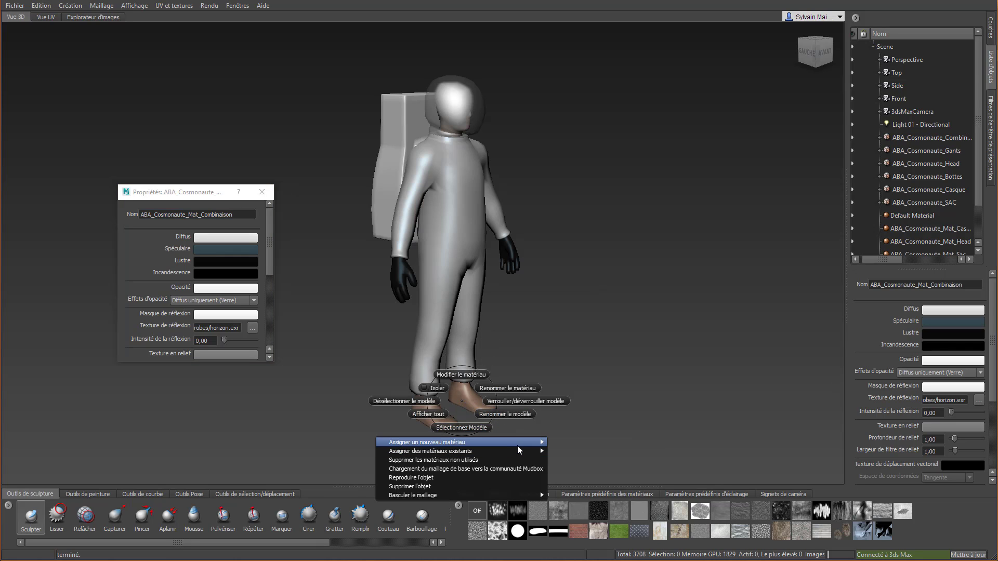
pyautogui.moveTo(530, 443)
pyautogui.click(574, 441)
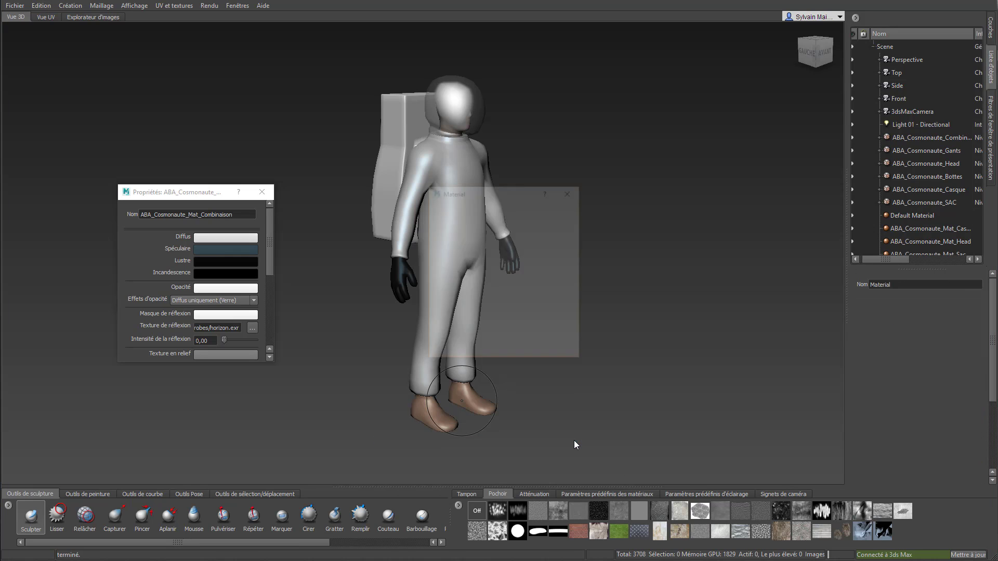
pyautogui.click(454, 214)
pyautogui.doubleClick(454, 214)
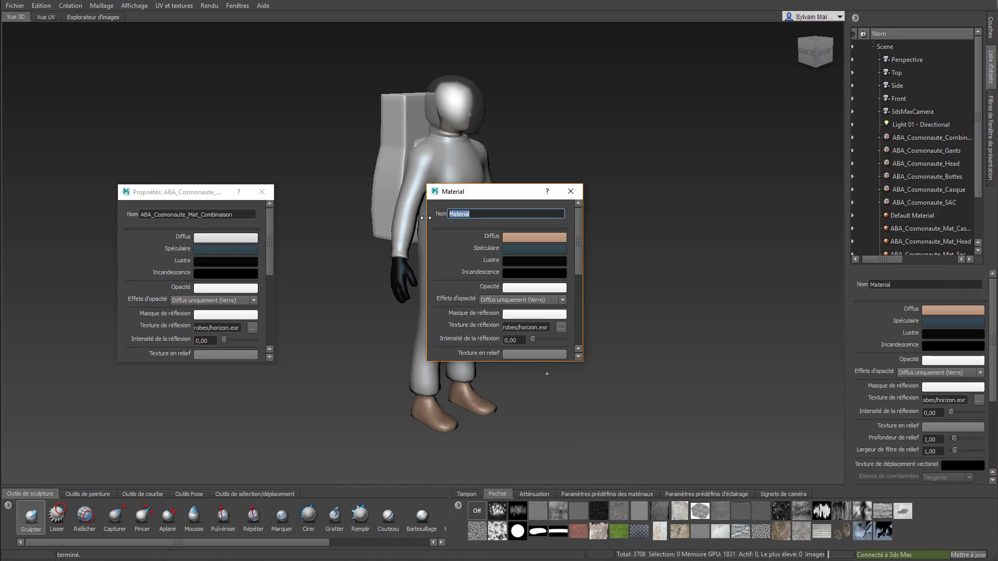
pyautogui.write('ABA_Cosmonaute_Mat_')
pyautogui.write('B')
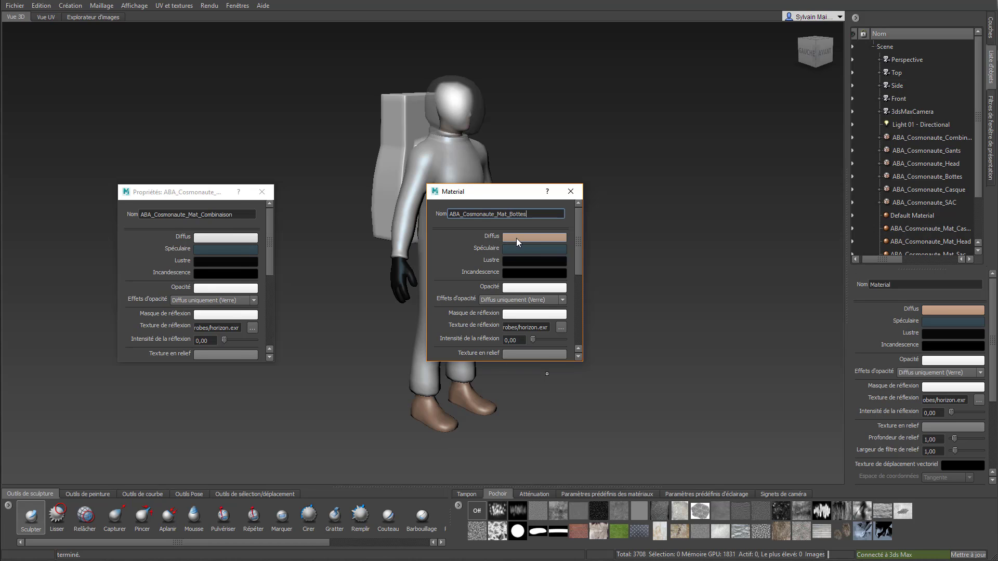
# Step: Try a dark grey diffuse colour on the boots material, reset it and close the material's properties
pyautogui.click(516, 238)
pyautogui.moveTo(149, 261); pyautogui.dragTo(148, 242)
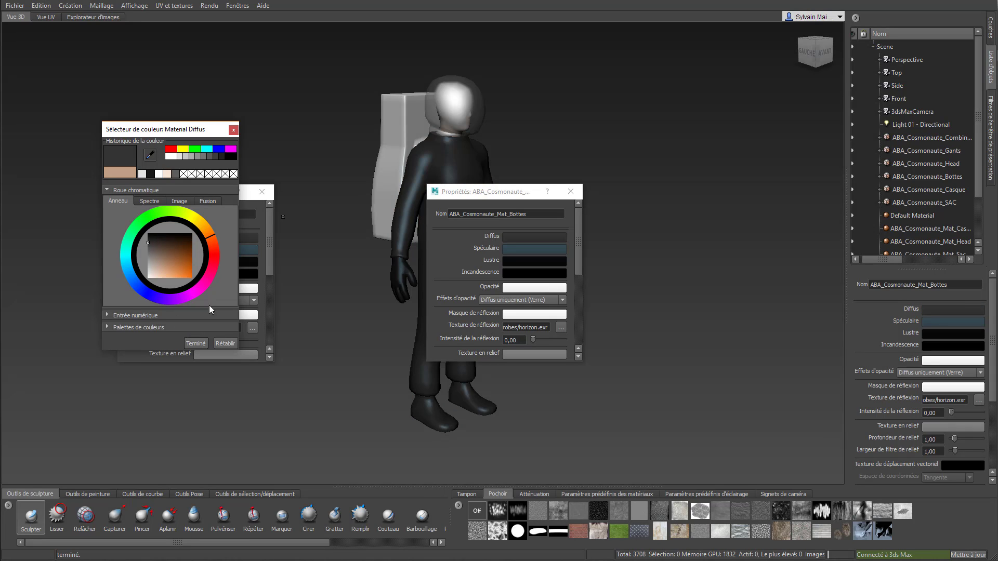
pyautogui.click(223, 343)
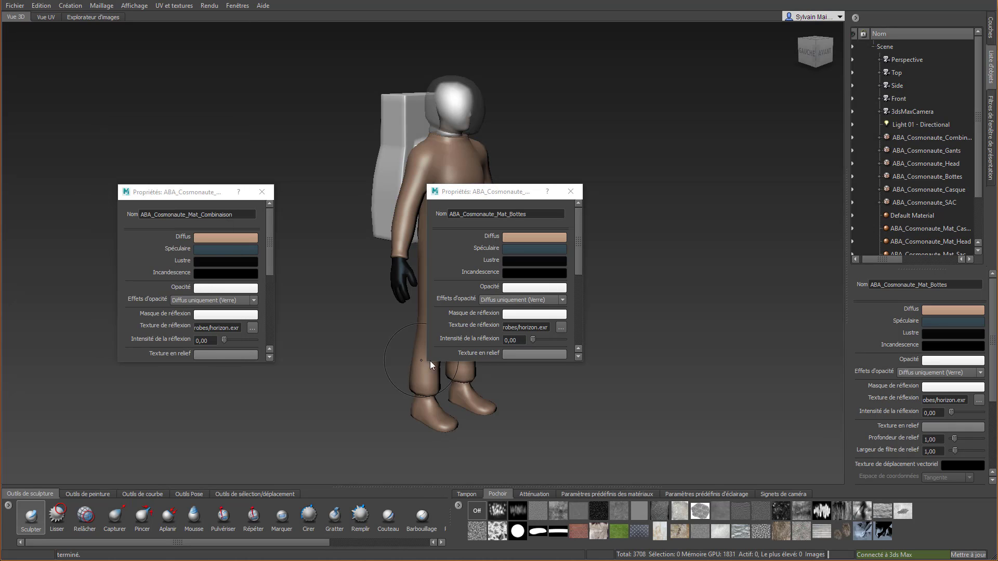
pyautogui.click(570, 192)
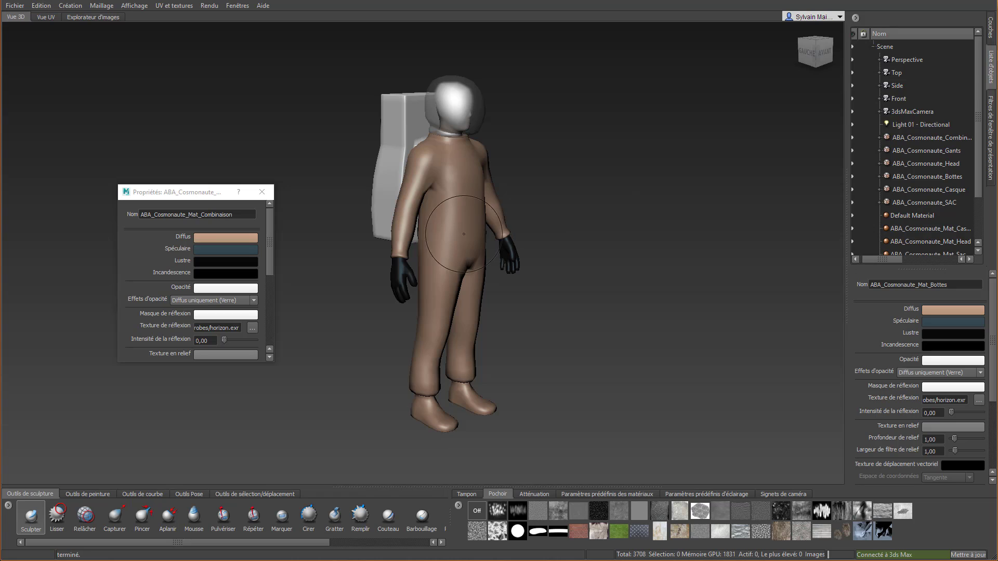
# Step: Assign the existing material ABA_Cosmonaute_Mat_Combinaison to the cosmonaut's suit
pyautogui.rightClick(443, 230)
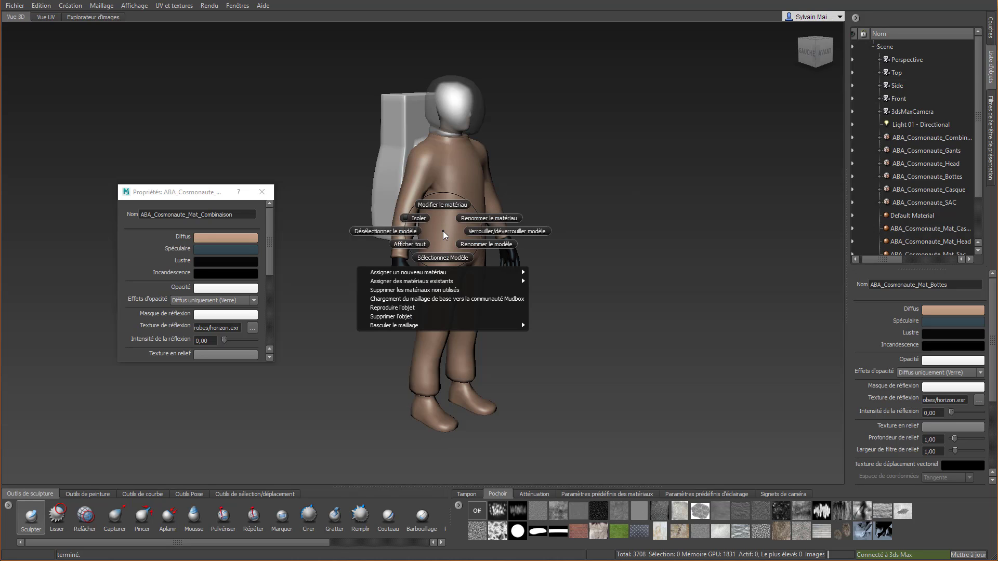
pyautogui.moveTo(460, 281)
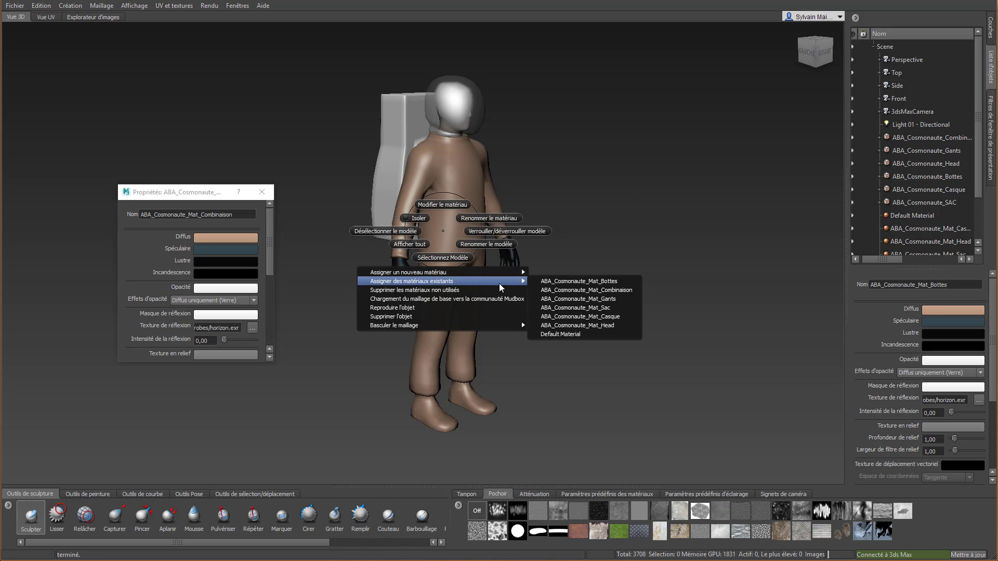
pyautogui.click(574, 293)
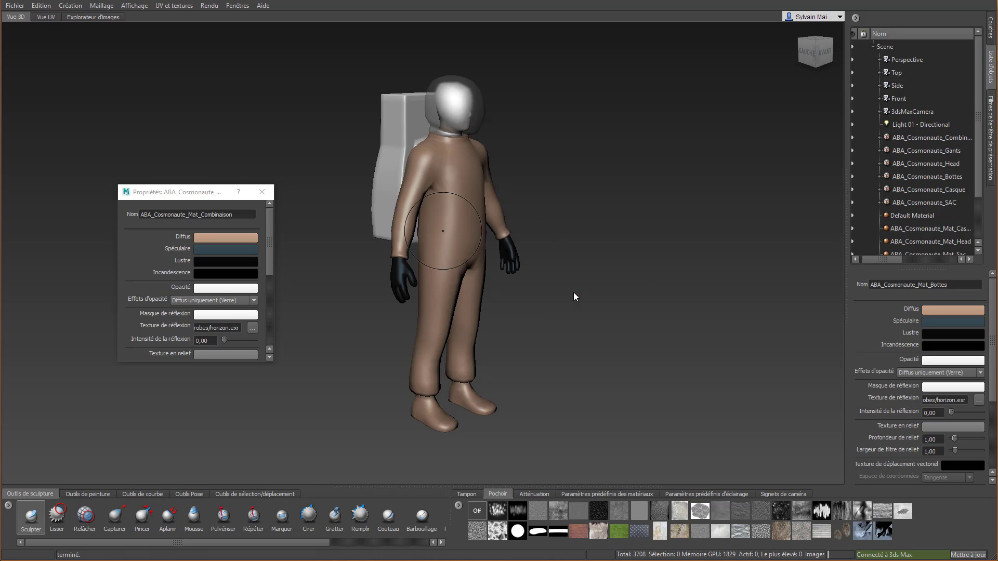
# Step: Set the diffuse colour in the open material properties to very light grey and close the properties window
pyautogui.click(229, 238)
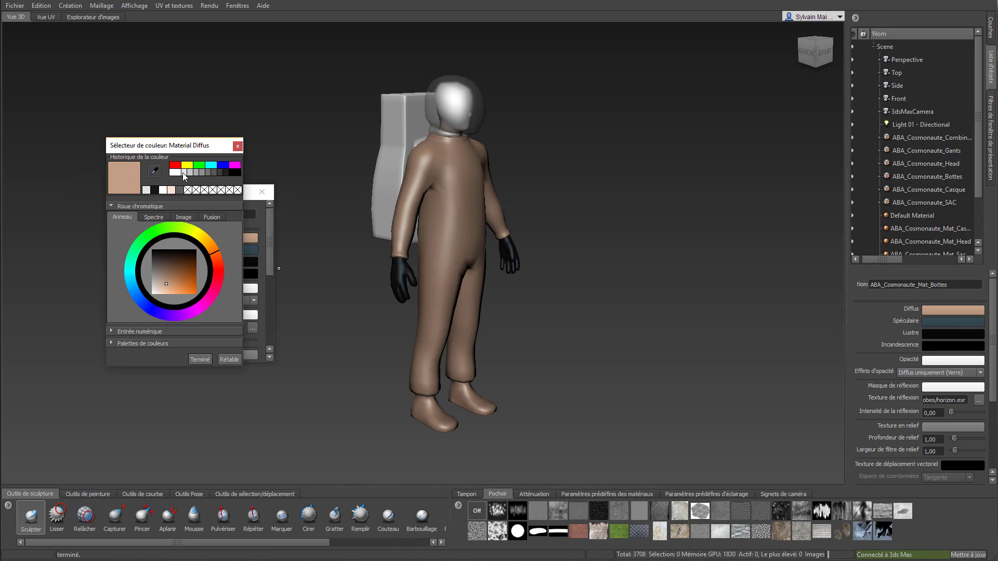
pyautogui.click(183, 172)
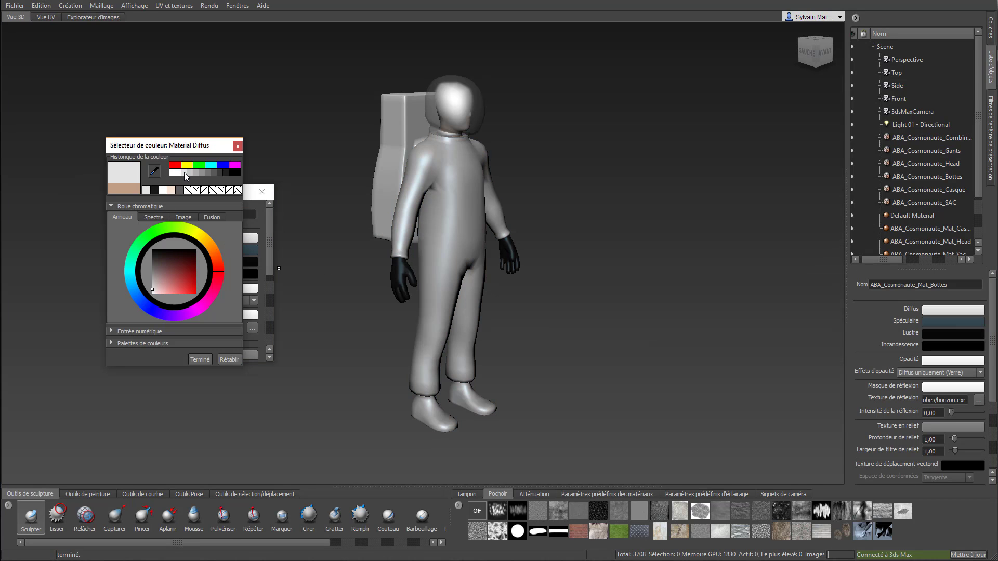
pyautogui.click(199, 360)
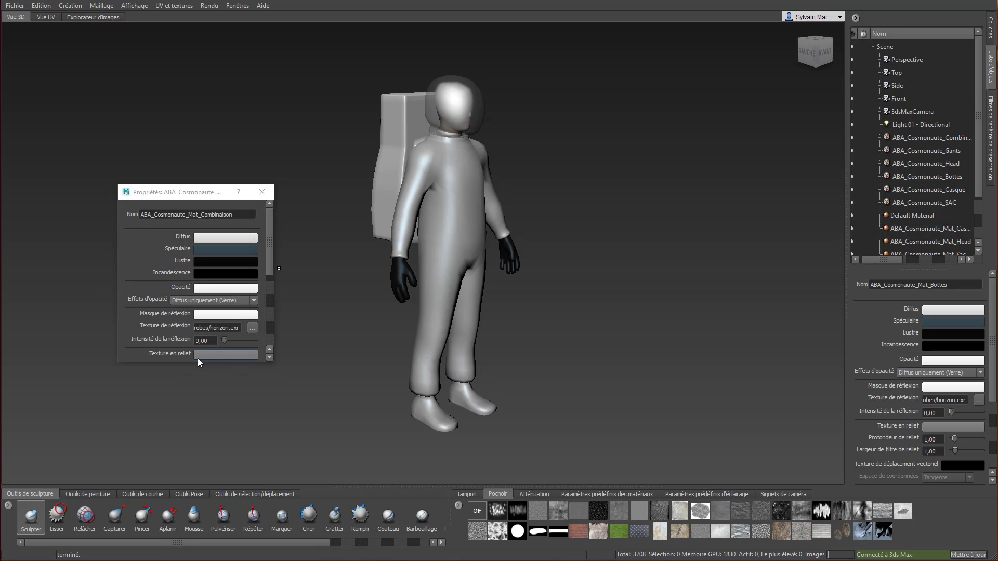
pyautogui.click(262, 191)
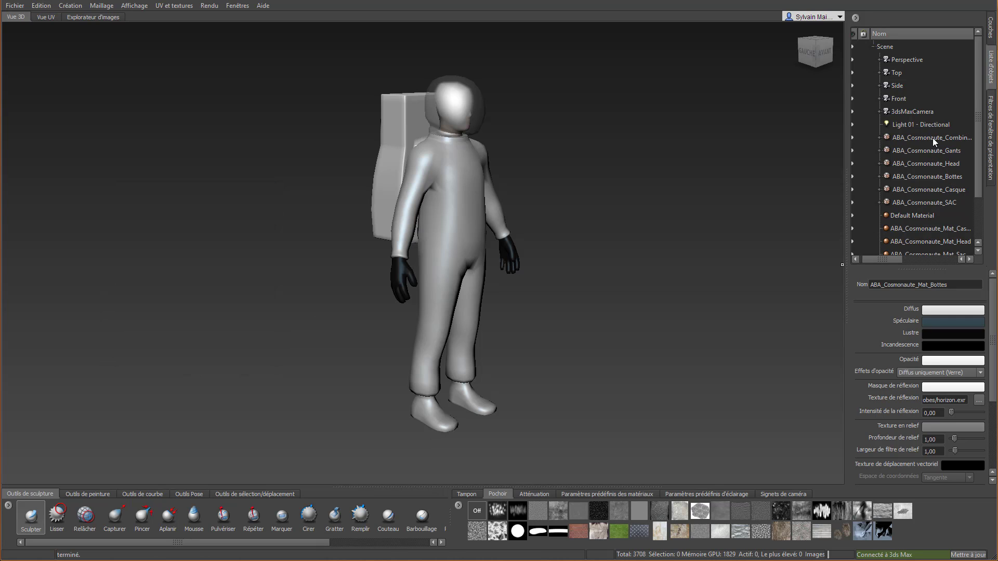
# Step: Assign the existing material ABA_Cosmonaute_Mat_Bottes to the ABA_Cosmonaute_Bottes object
pyautogui.click(923, 179)
pyautogui.rightClick(923, 179)
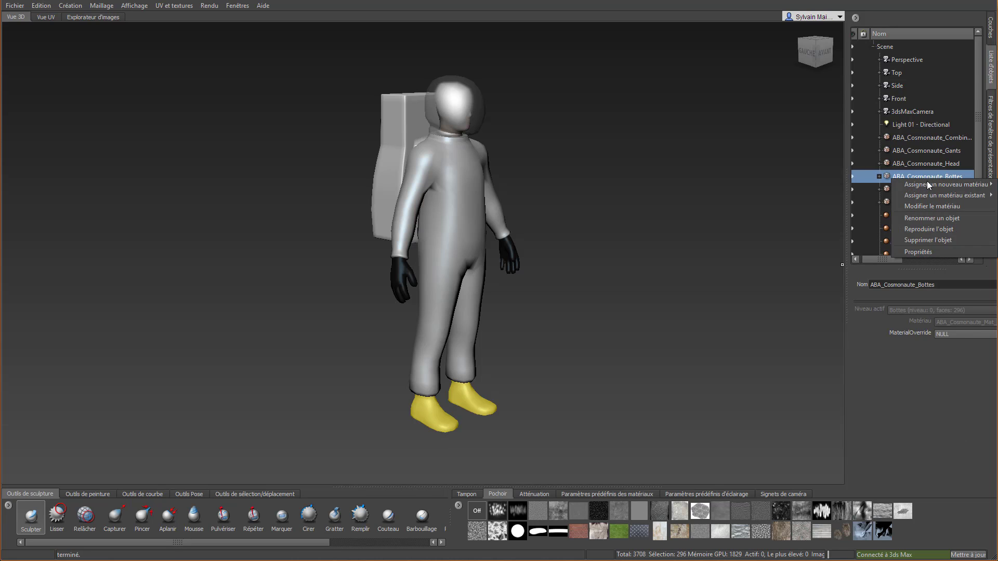
pyautogui.moveTo(934, 185)
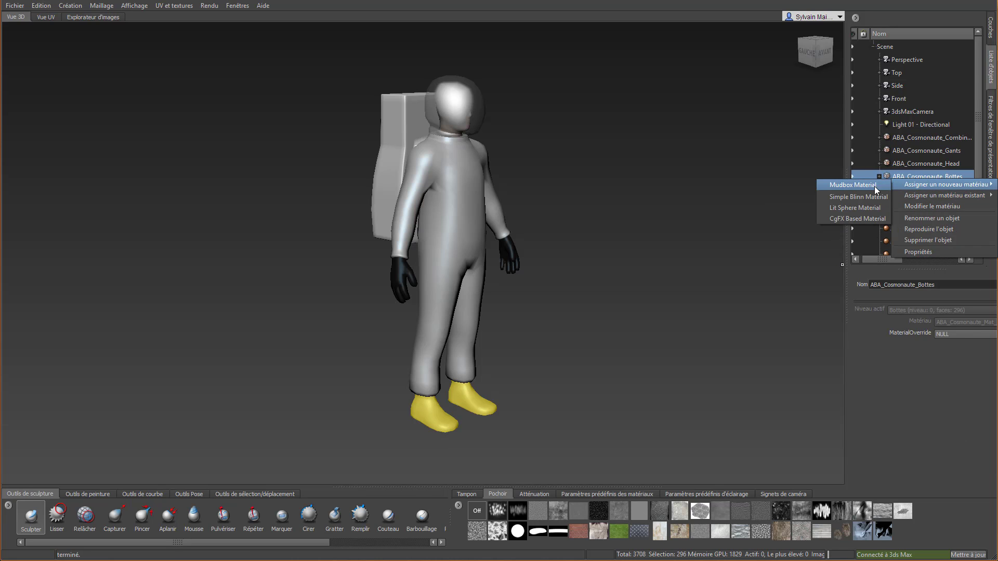
pyautogui.moveTo(908, 195)
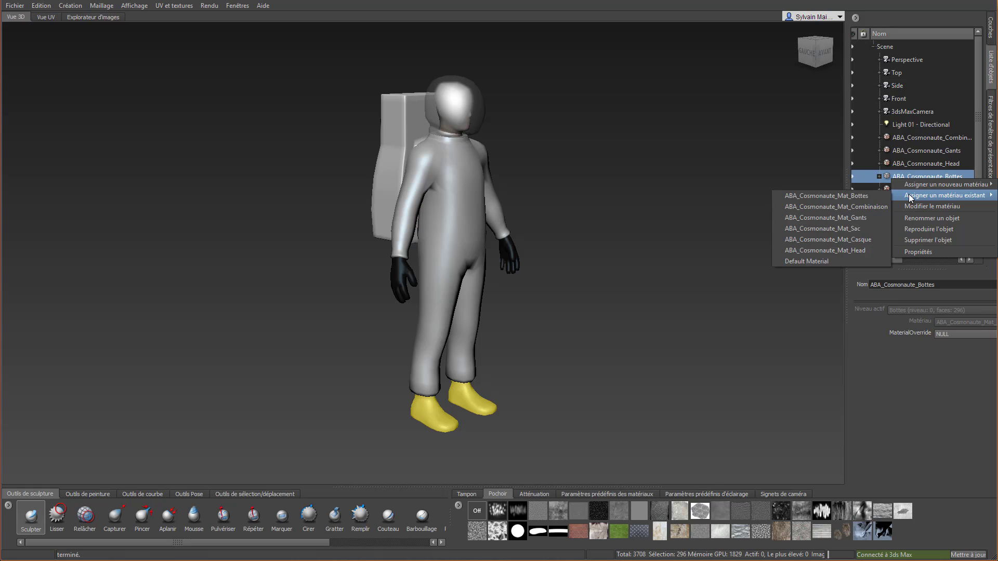
pyautogui.click(853, 198)
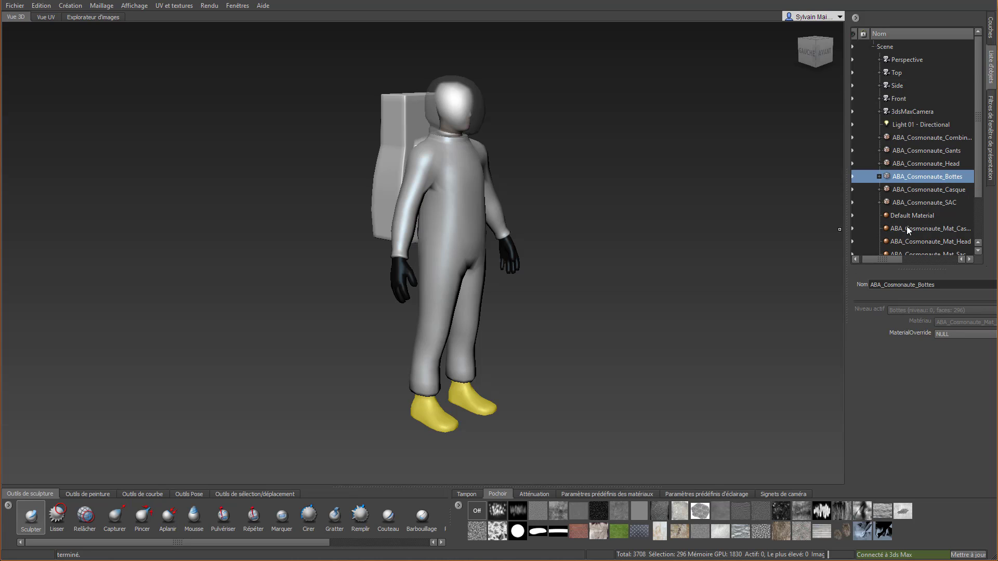
# Step: Widen the object list and its name column enough to read the full material names
pyautogui.scroll(-2, 918, 228)
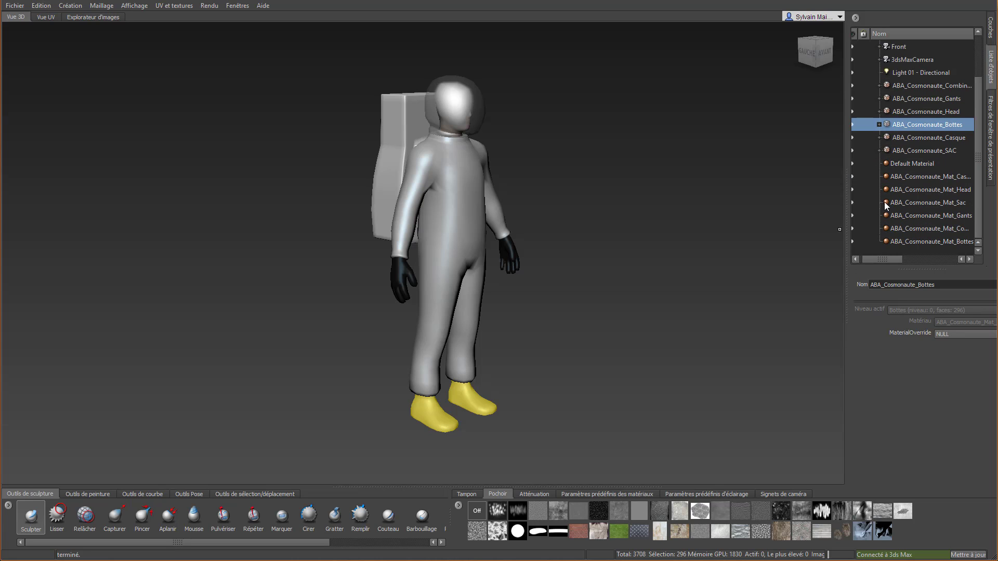
pyautogui.moveTo(842, 263); pyautogui.dragTo(785, 262)
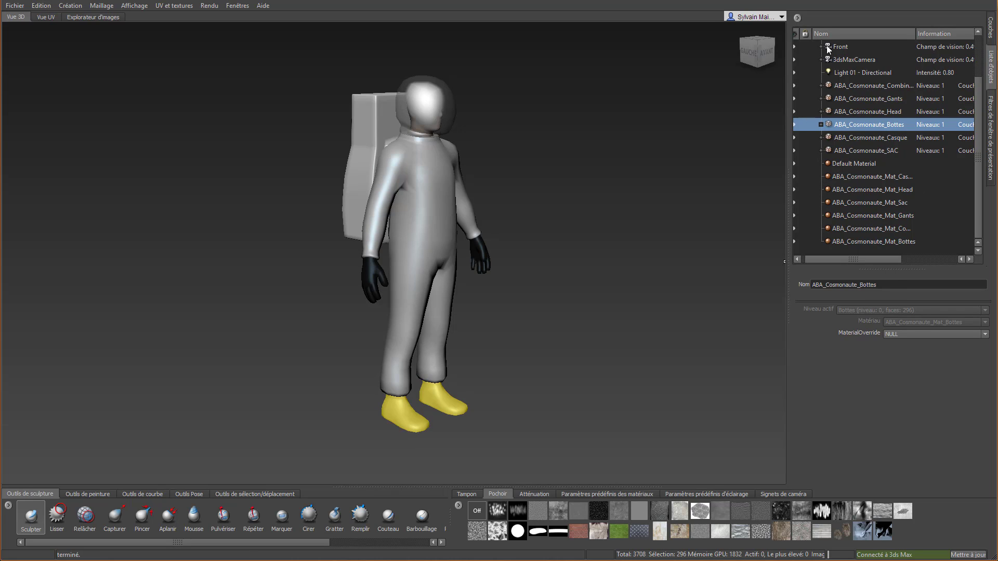
pyautogui.moveTo(917, 34); pyautogui.dragTo(952, 35)
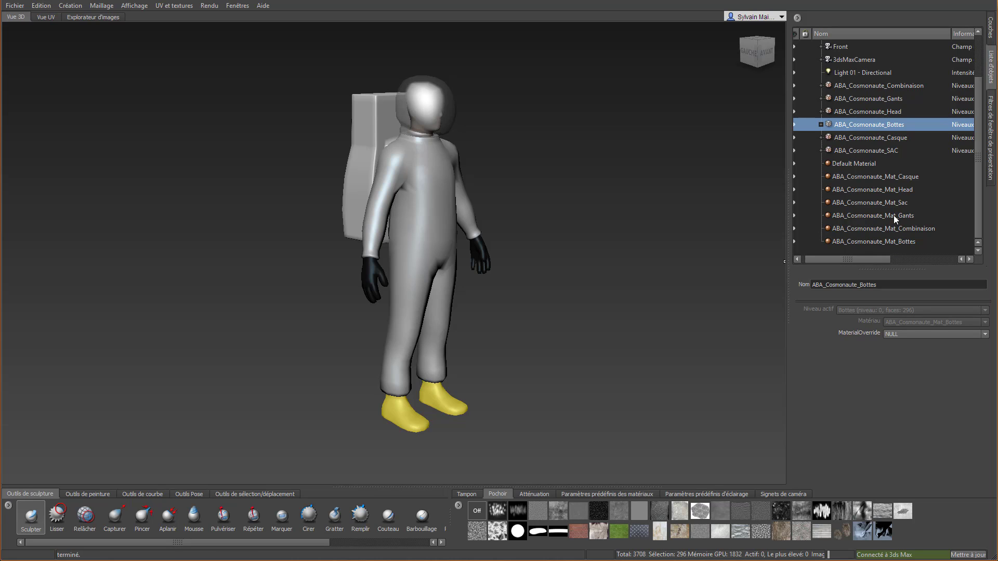
# Step: Set the diffuse colour of ABA_Cosmonaute_Mat_Bottes to near-black
pyautogui.click(885, 242)
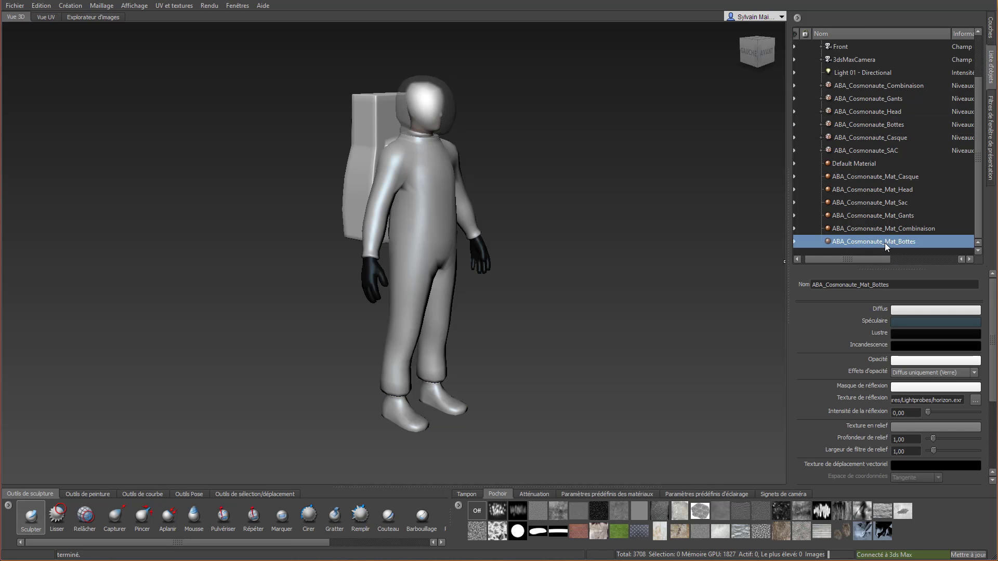
pyautogui.click(936, 311)
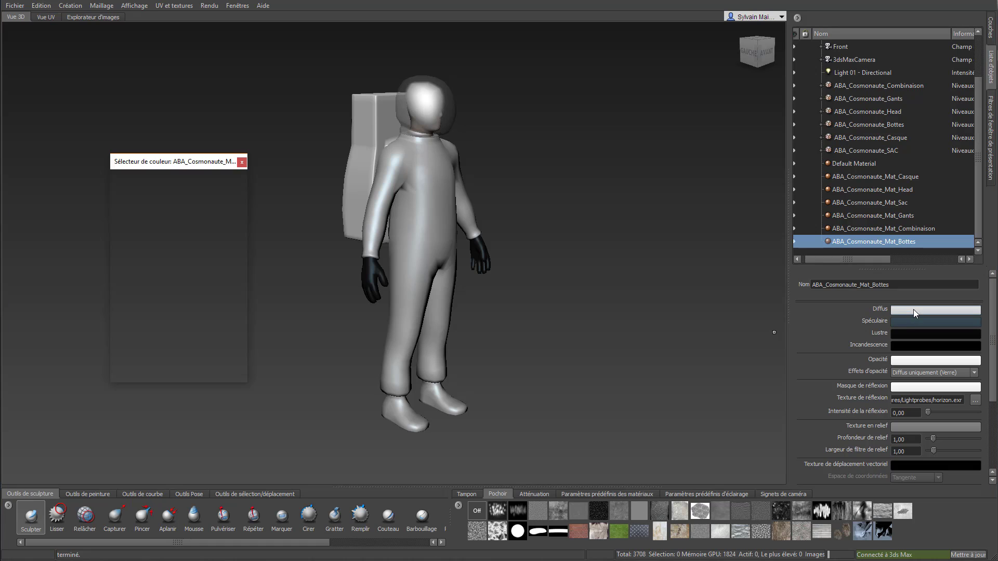
pyautogui.moveTo(165, 290); pyautogui.dragTo(156, 272)
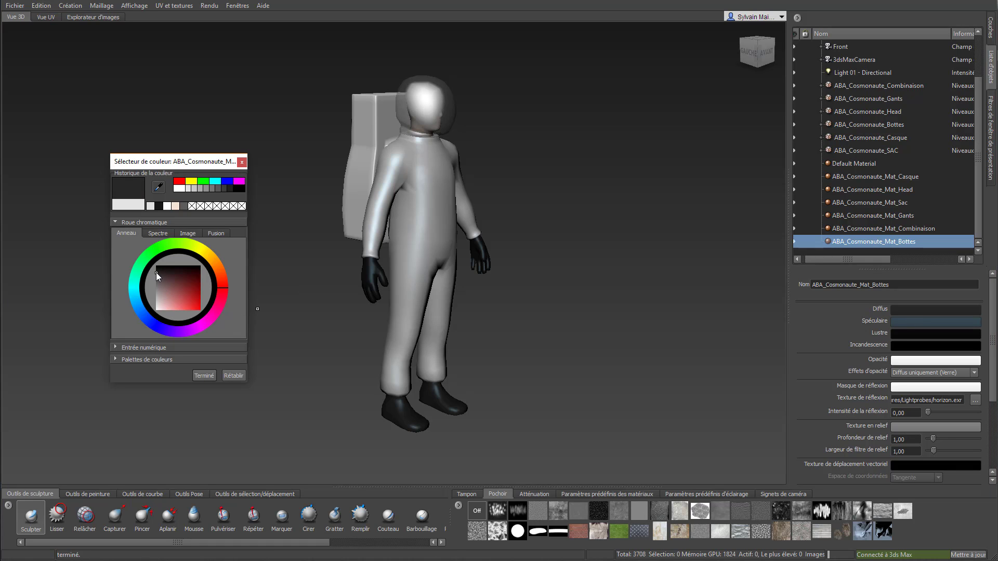
pyautogui.click(204, 375)
pyautogui.moveTo(577, 209)
pyautogui.keyDown('alt'); pyautogui.mouseDown()
pyautogui.moveTo(488, 215)
pyautogui.moveTo(561, 212)
pyautogui.mouseUp(); pyautogui.keyUp('alt')
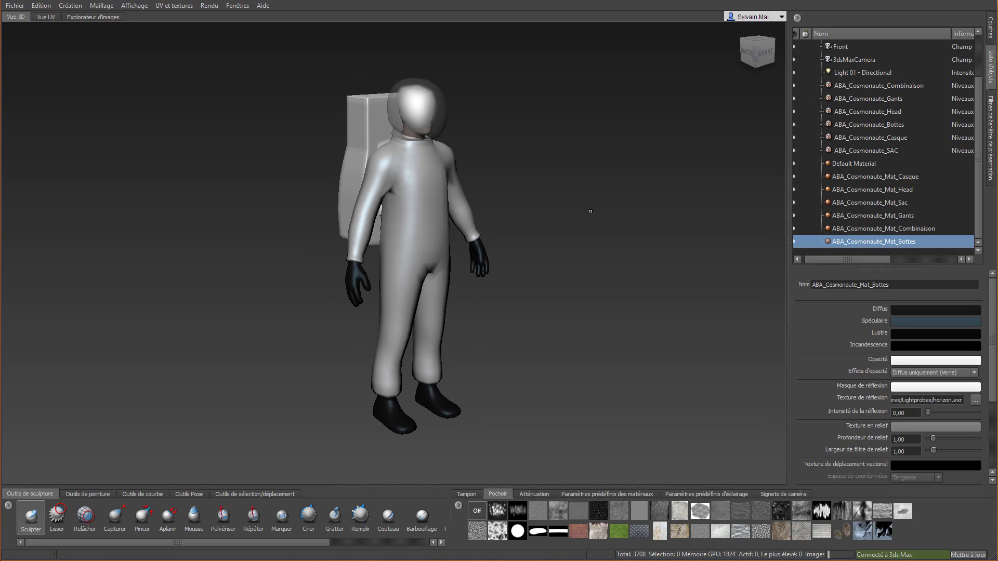
# Step: Inspect the Default Material's properties and review the object and material names in the scene's object list
pyautogui.click(857, 164)
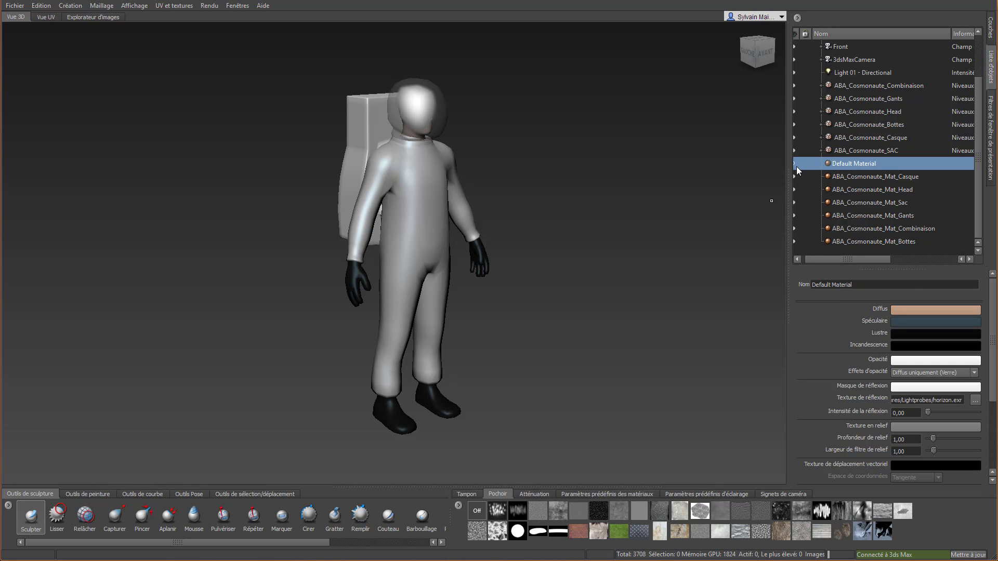
pyautogui.scroll(2, 872, 161)
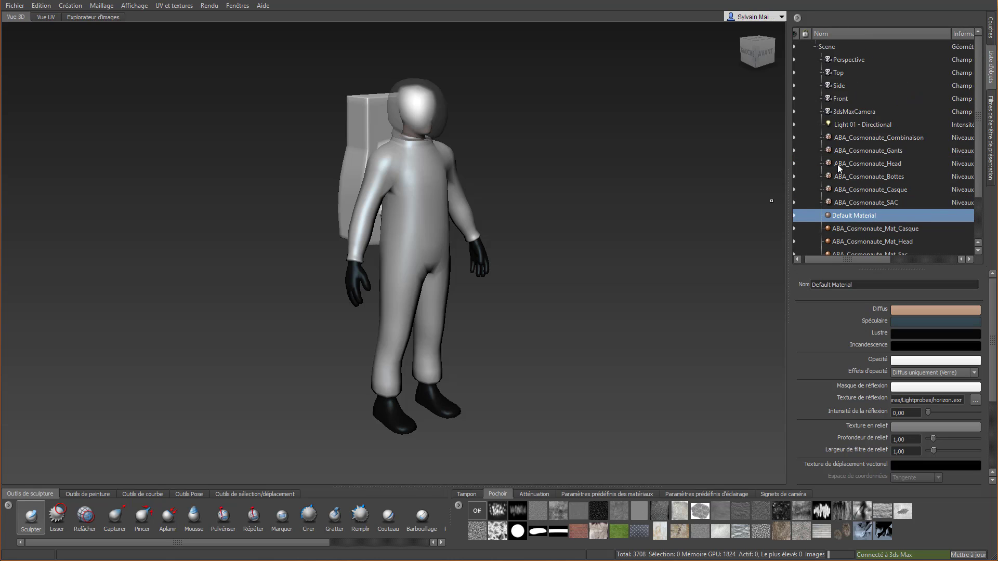
pyautogui.scroll(-2, 838, 164)
pyautogui.scroll(2, 838, 164)
pyautogui.scroll(-2, 837, 164)
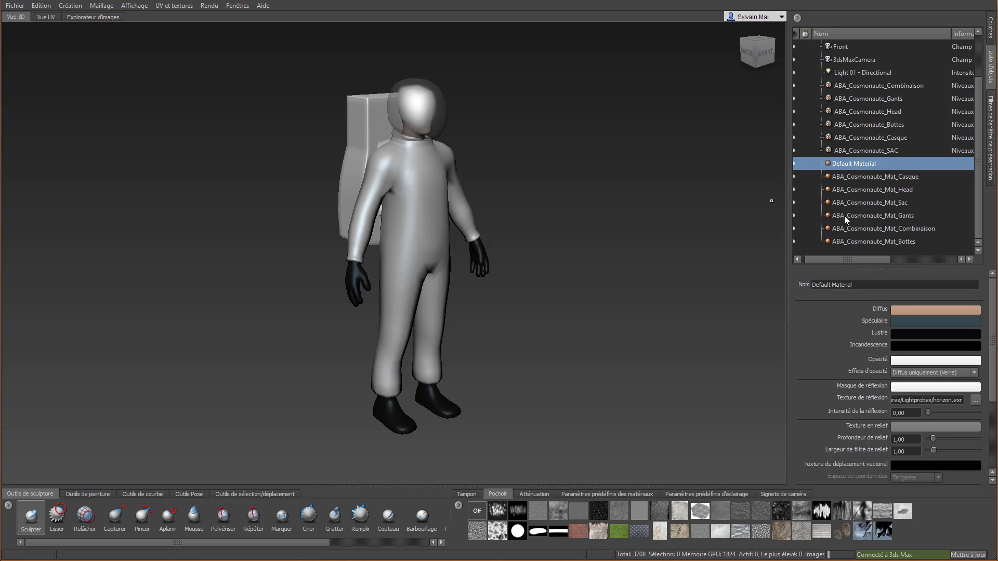
pyautogui.moveTo(844, 260); pyautogui.dragTo(783, 273)
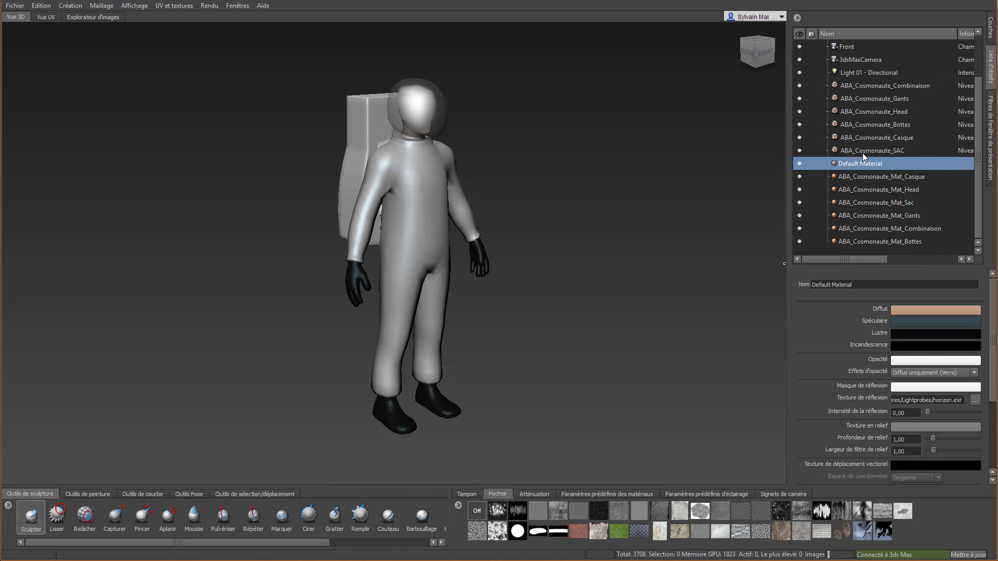
# Step: Rename the backpack object to ABA_Cosmonaute_Sac
pyautogui.click(900, 151)
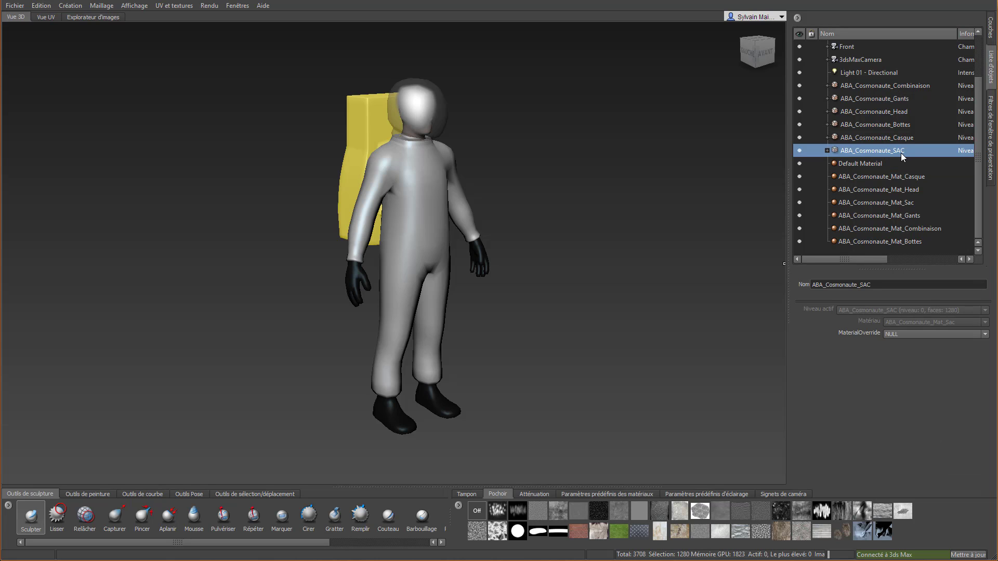
pyautogui.moveTo(873, 286); pyautogui.dragTo(864, 287)
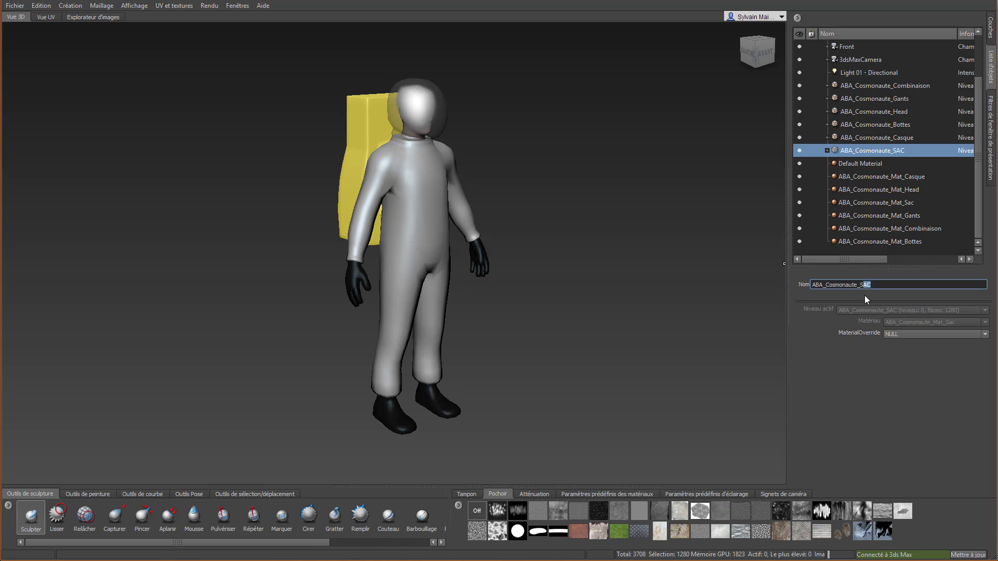
pyautogui.click(895, 181)
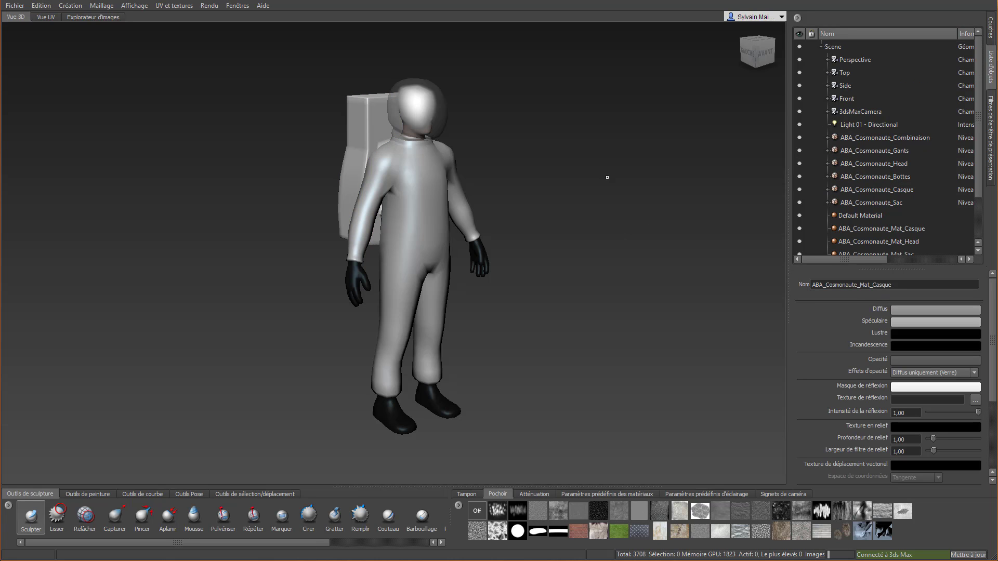
# Step: Start saving the scene as a Mudbox file and go to the Documents > 3dsMax > scenes > Cosmonaute folder
pyautogui.click(15, 6)
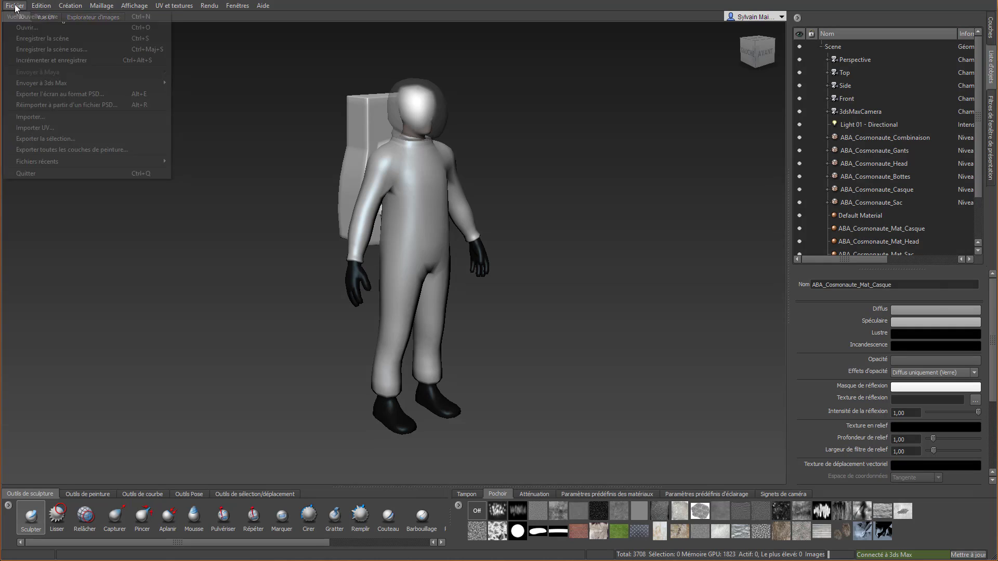
pyautogui.click(64, 38)
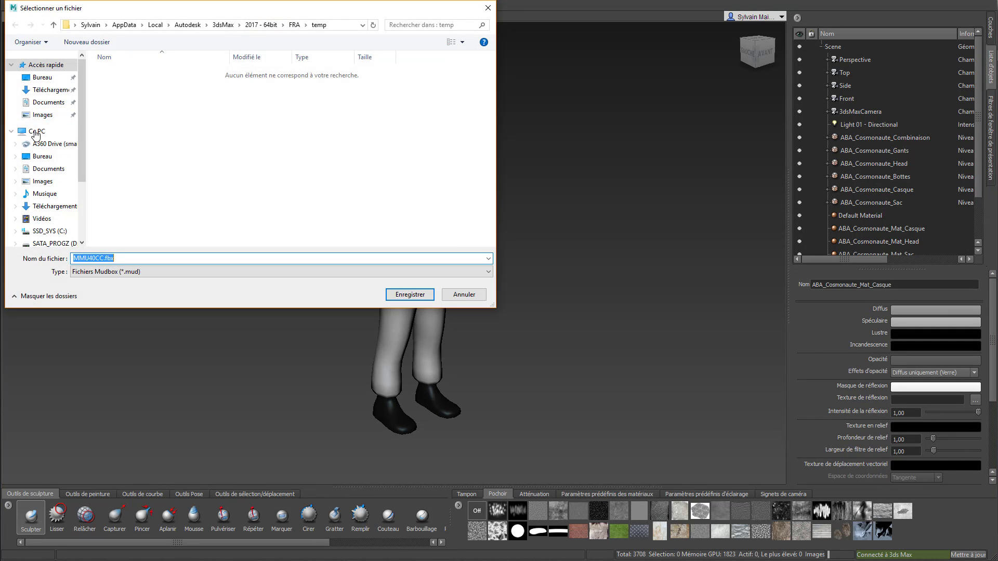
pyautogui.click(49, 102)
pyautogui.doubleClick(132, 96)
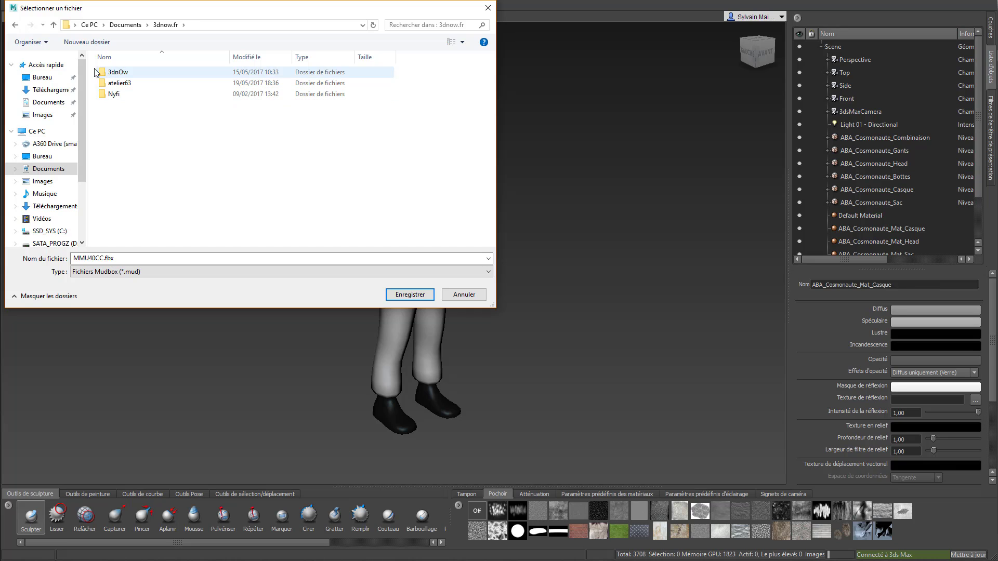
pyautogui.click(48, 102)
pyautogui.click(186, 83)
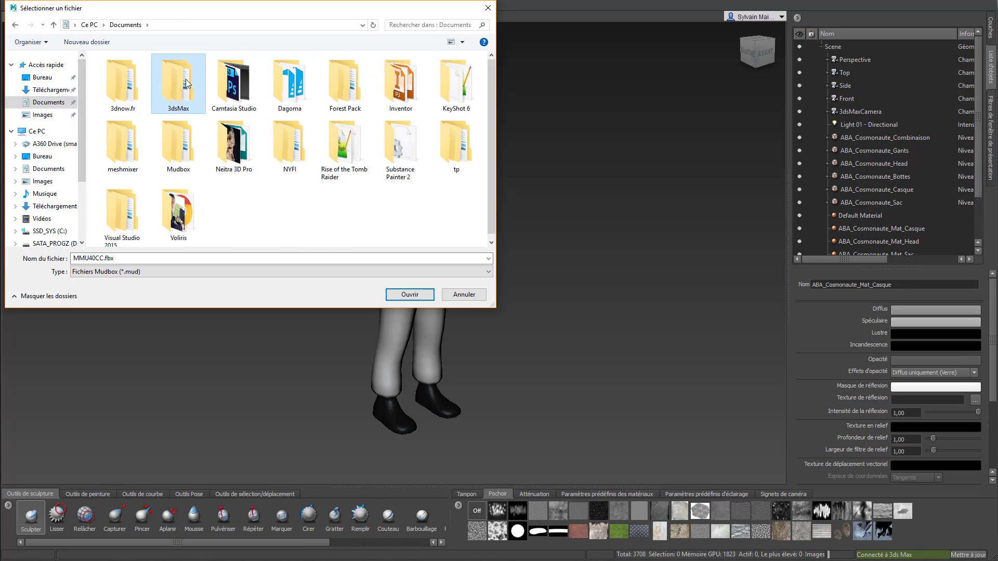
pyautogui.doubleClick(186, 83)
pyautogui.doubleClick(124, 239)
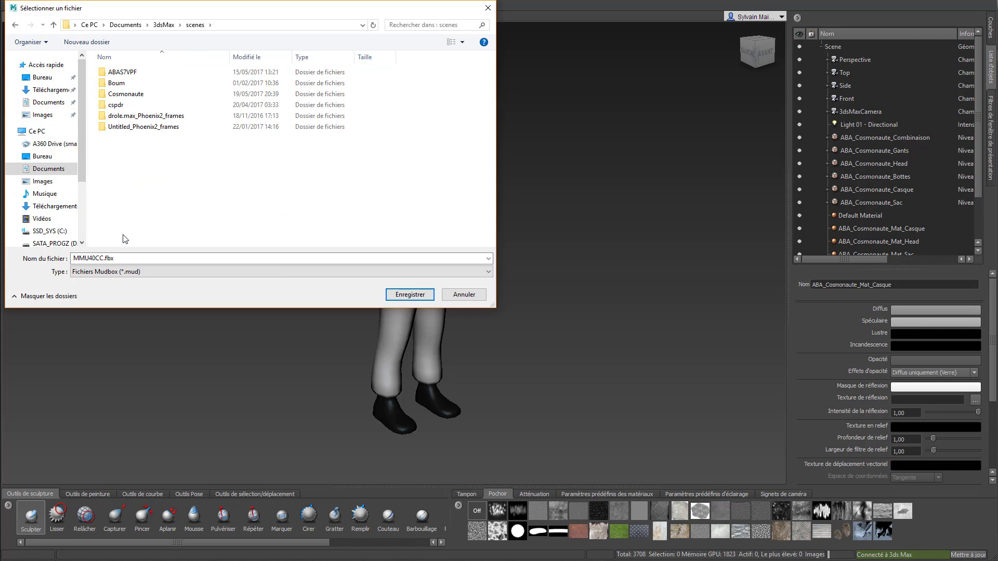
pyautogui.doubleClick(123, 94)
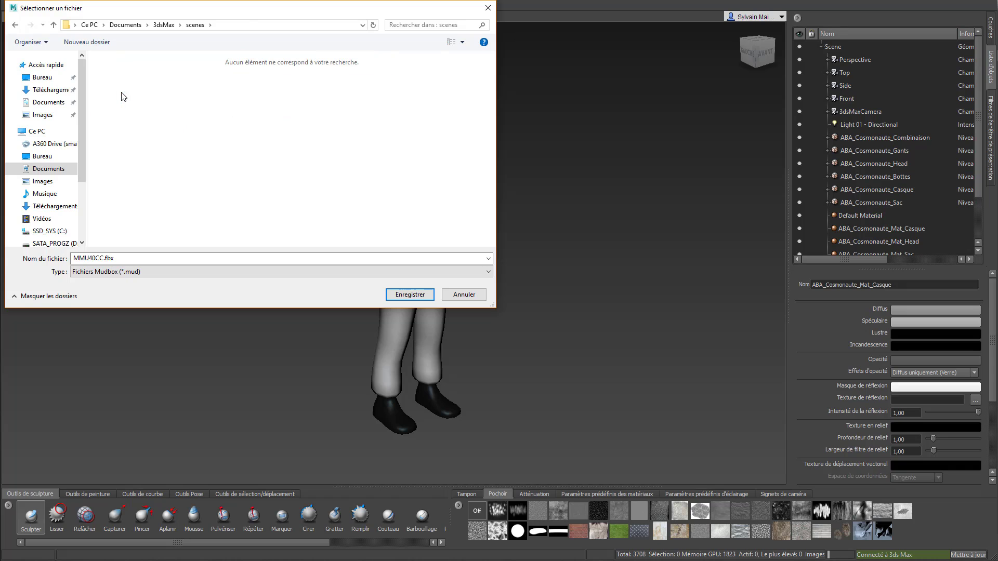
# Step: Name the Mudbox file aba_cosmonaute_Mudbow_01 and save the scene
pyautogui.doubleClick(125, 262)
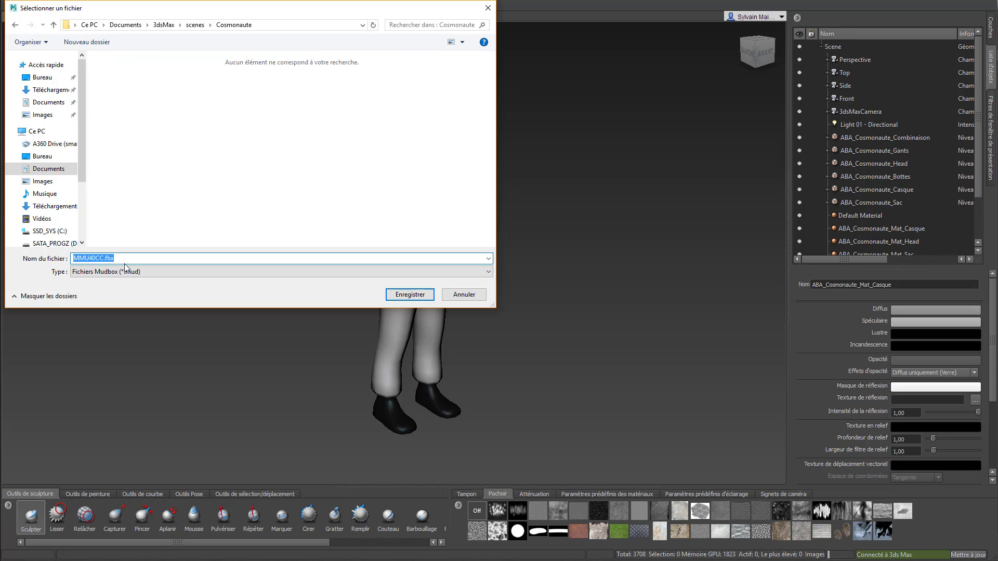
pyautogui.write('aba_')
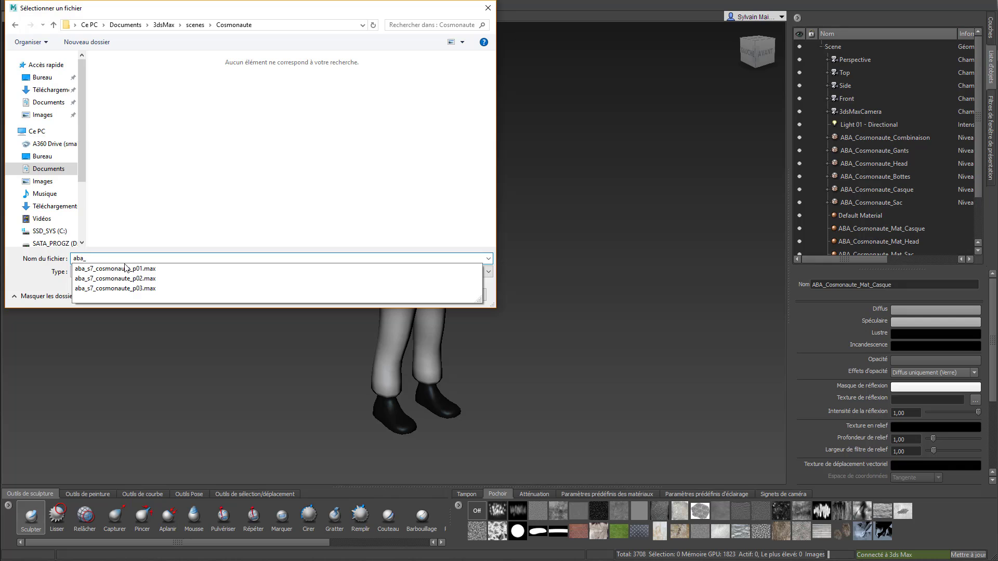
pyautogui.write('cosmonaute_Mudbow_01')
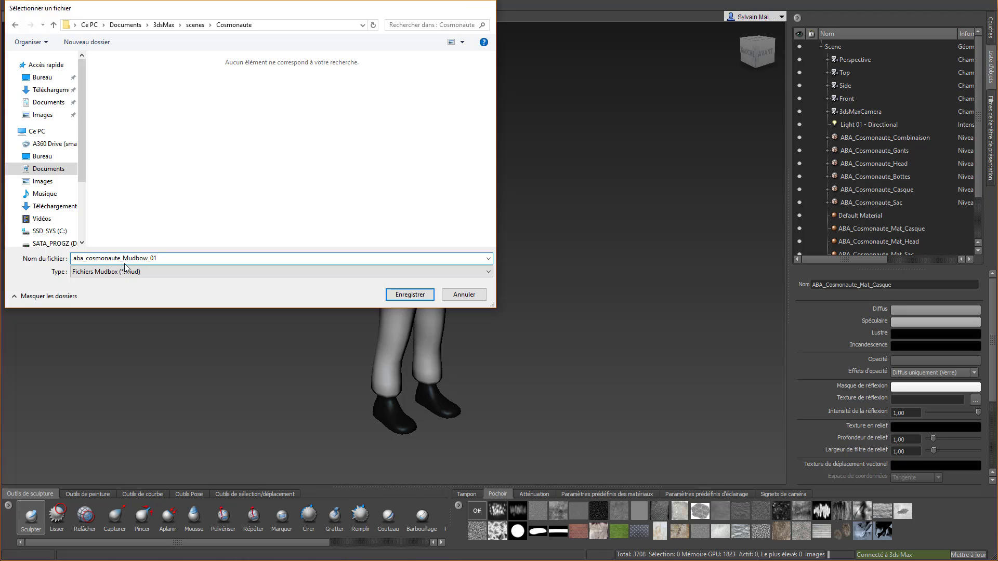
pyautogui.press('Return')
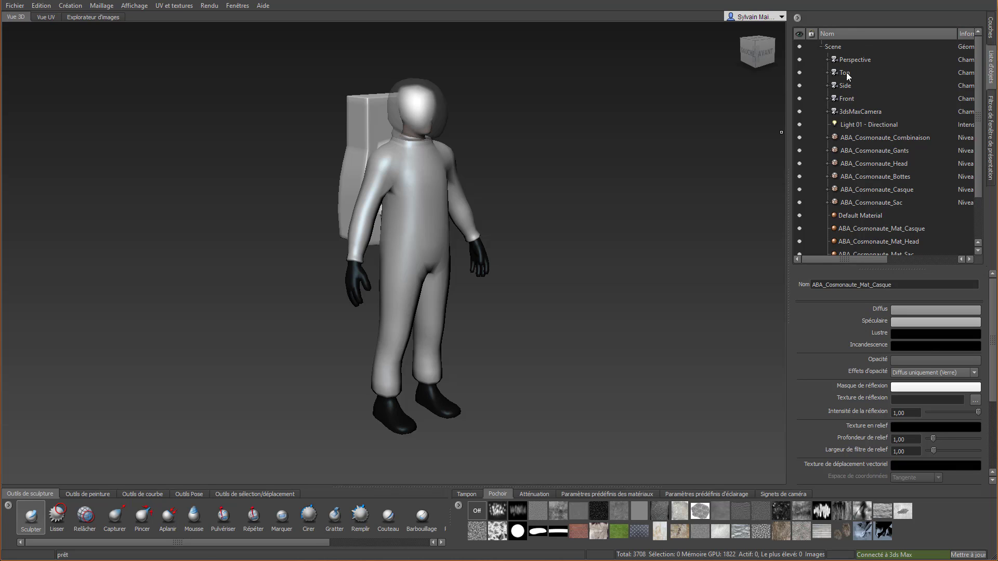
# Step: Select the ABA_Cosmonaute_Combinaison object and invert the locking of the objects in the scene
pyautogui.moveTo(978, 76)
pyautogui.mouseDown()
pyautogui.moveTo(968, 147)
pyautogui.moveTo(977, 91)
pyautogui.mouseUp()
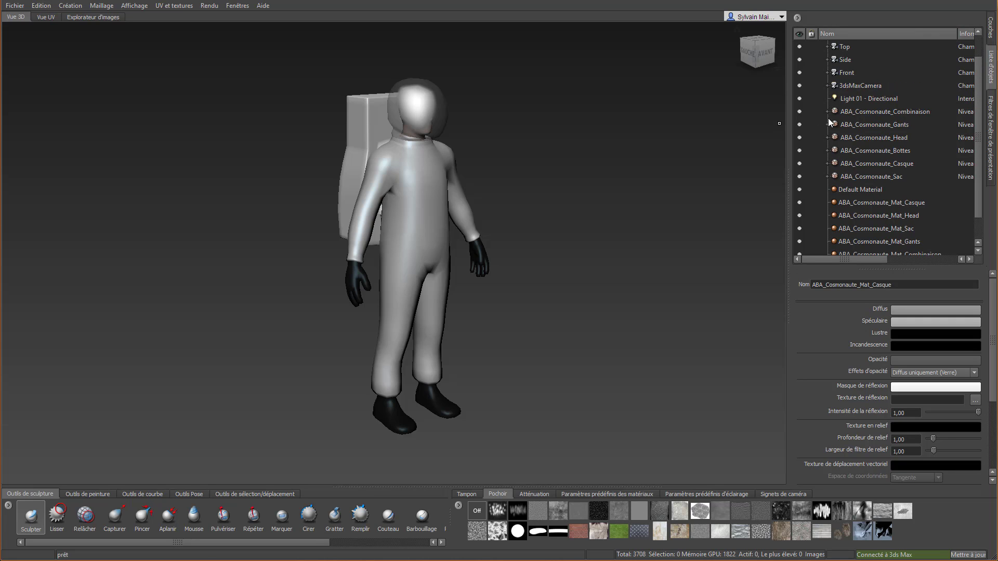
pyautogui.click(869, 110)
pyautogui.rightClick(869, 110)
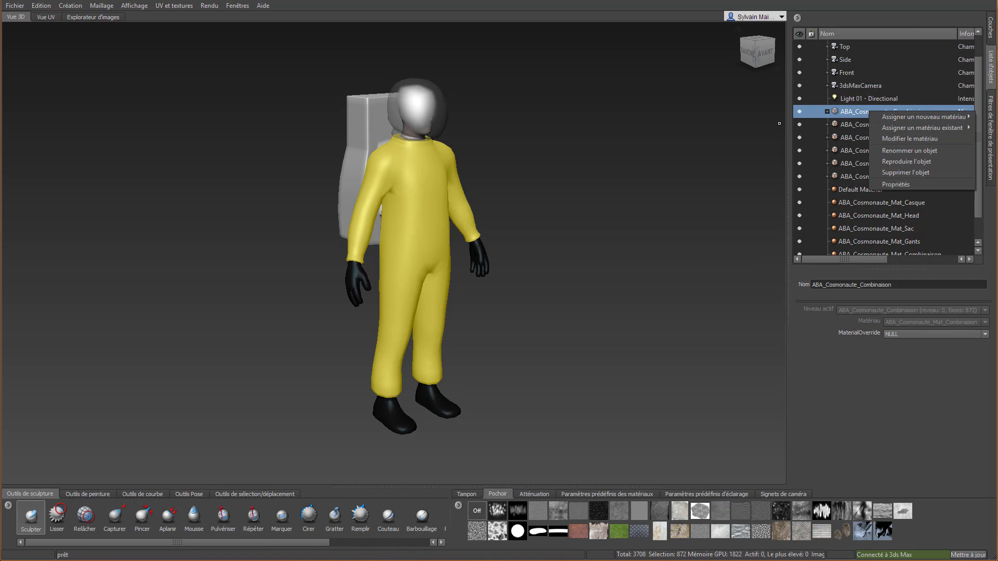
pyautogui.click(77, 8)
pyautogui.moveTo(42, 6)
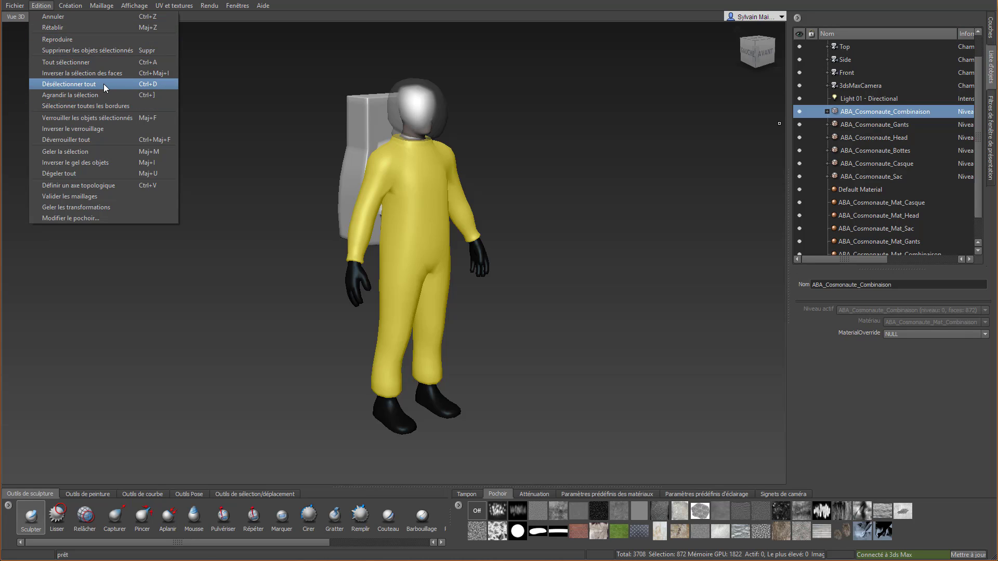
pyautogui.click(105, 133)
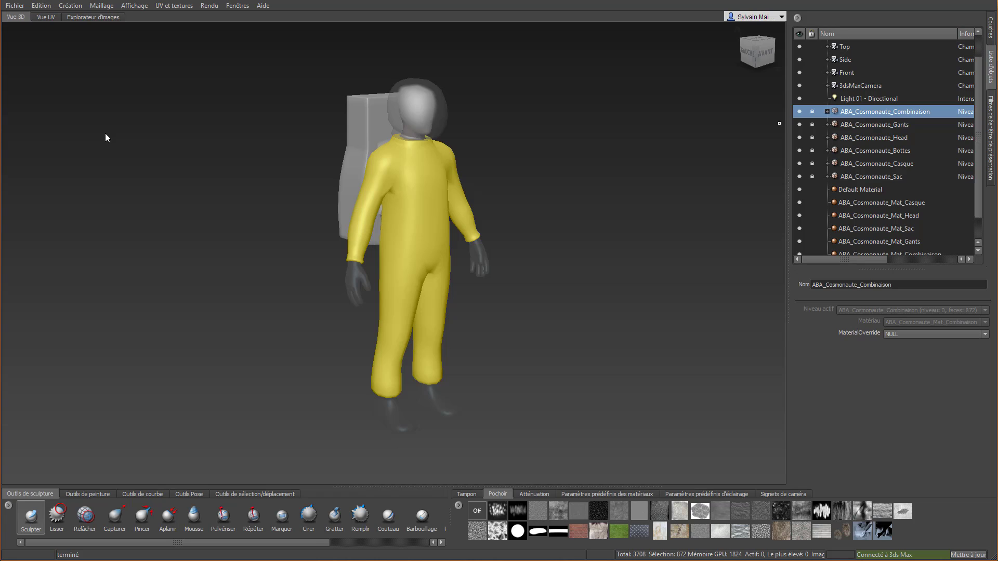
# Step: Deselect the suit model and unlock all the objects in the scene
pyautogui.rightClick(395, 204)
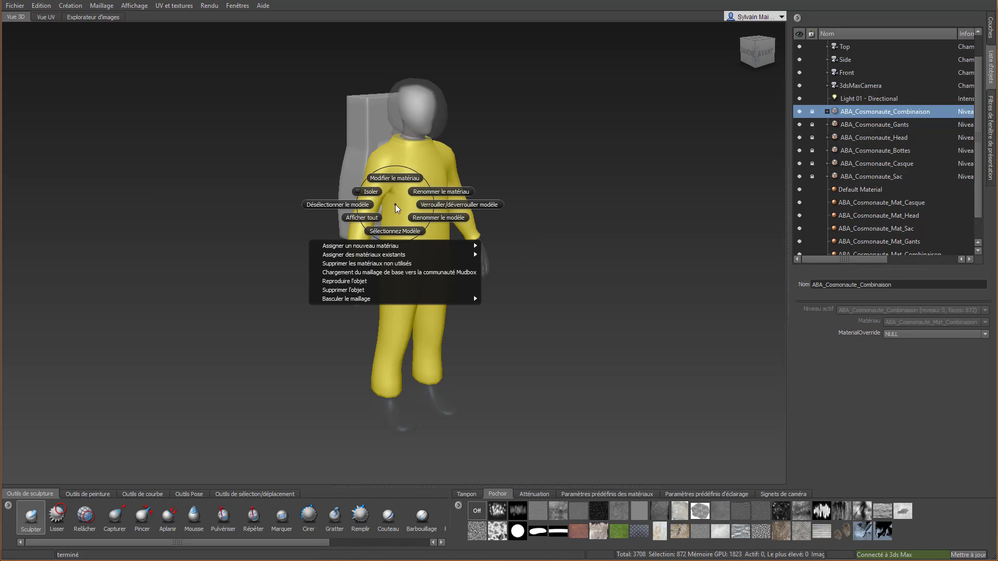
pyautogui.click(362, 204)
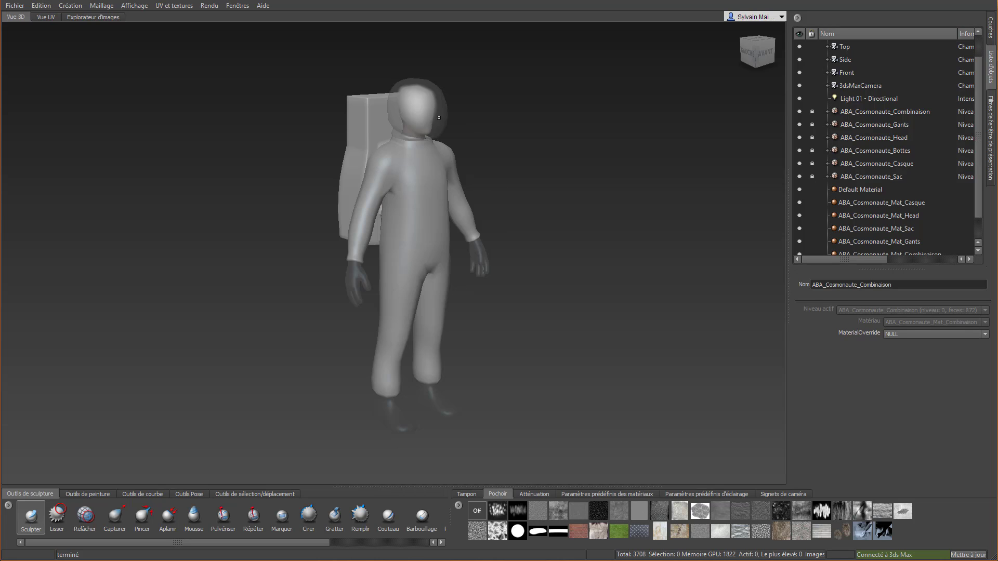
pyautogui.rightClick(401, 181)
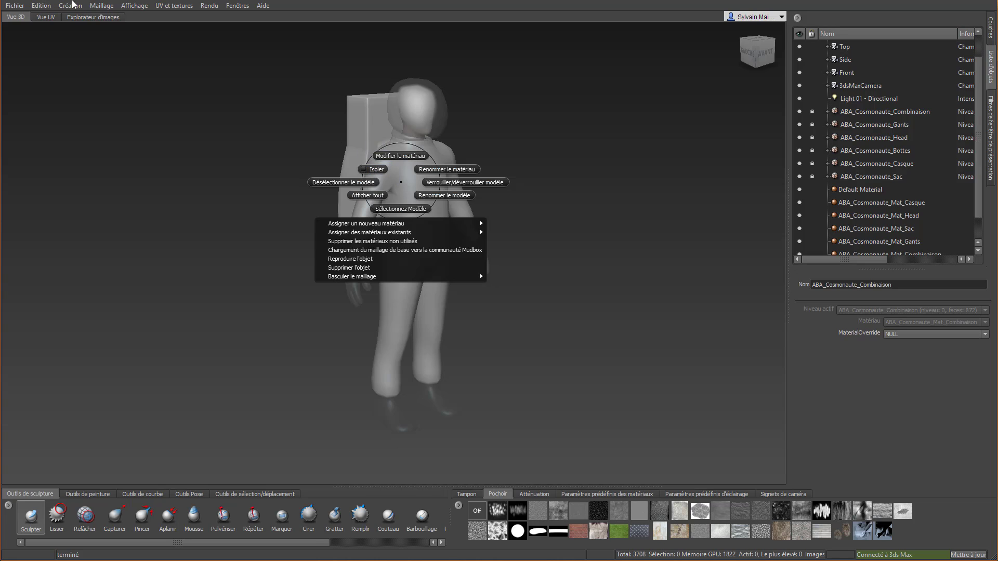
pyautogui.click(73, 5)
pyautogui.moveTo(45, 7)
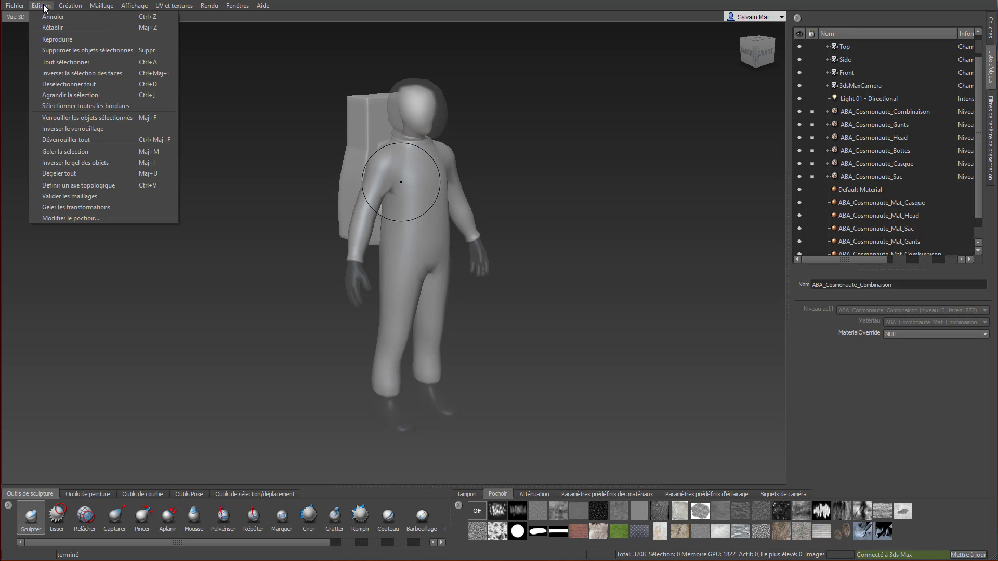
pyautogui.click(86, 139)
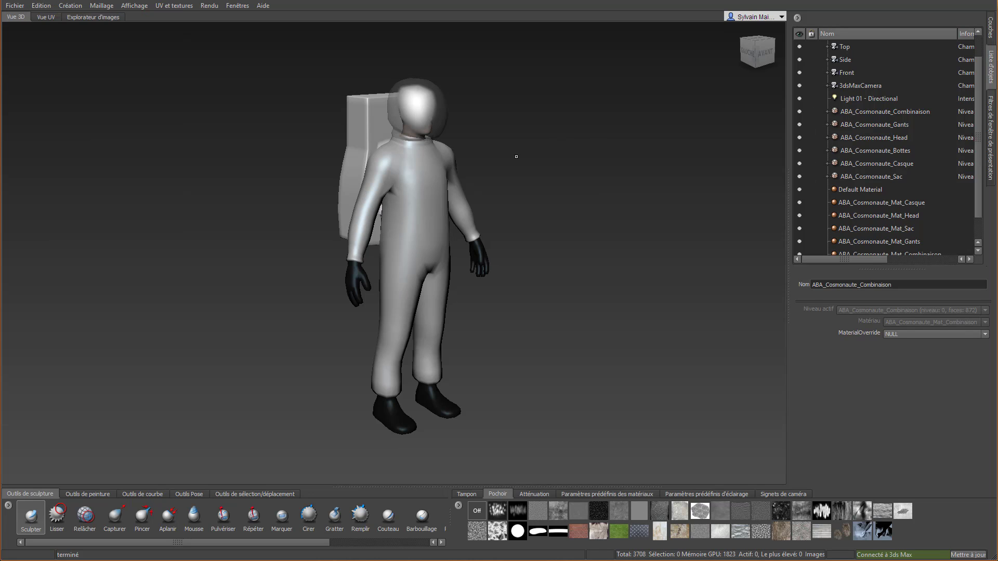